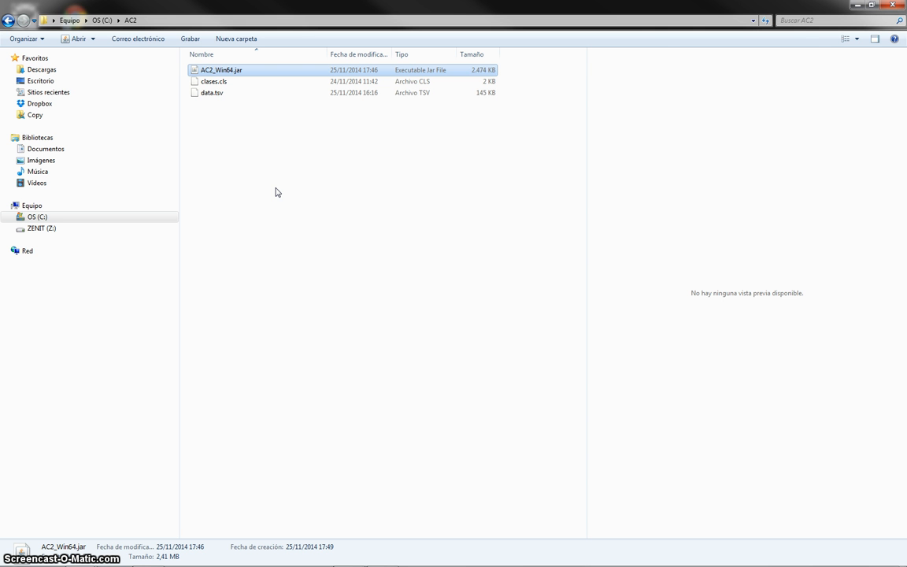
- Open data.tsv from the AC2 folder in Notepad++ and look through its attendance records
click(211, 93)
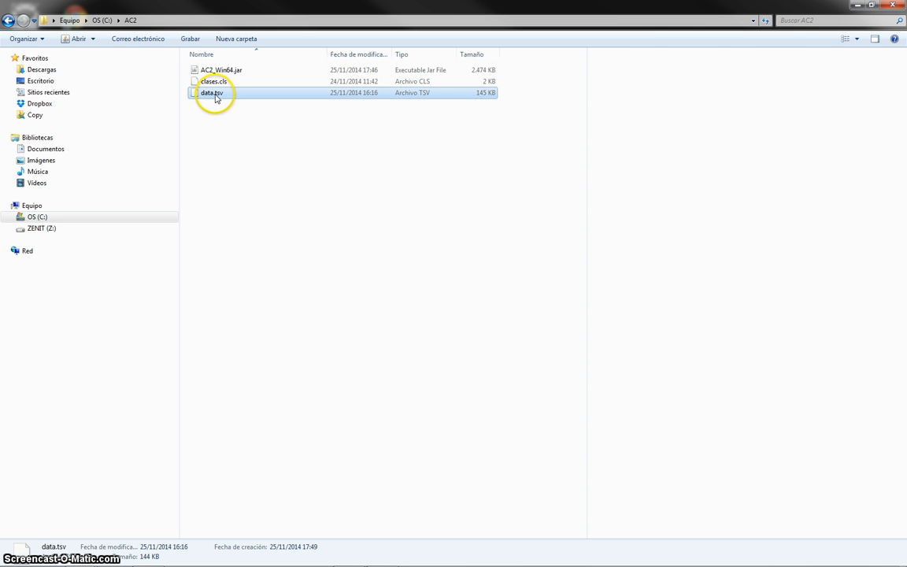
right_click(213, 93)
click(264, 150)
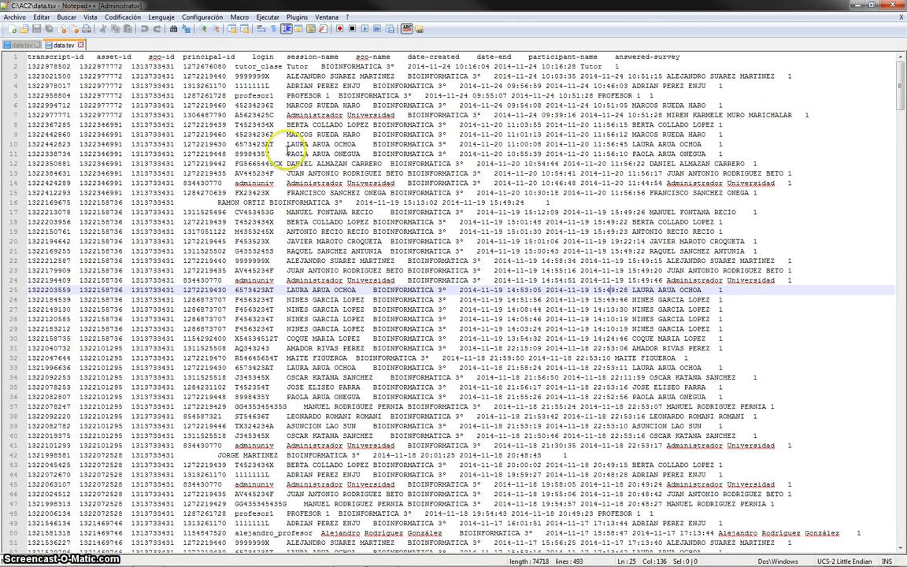
scroll(263, 138, down, 6)
scroll(276, 148, up, 6)
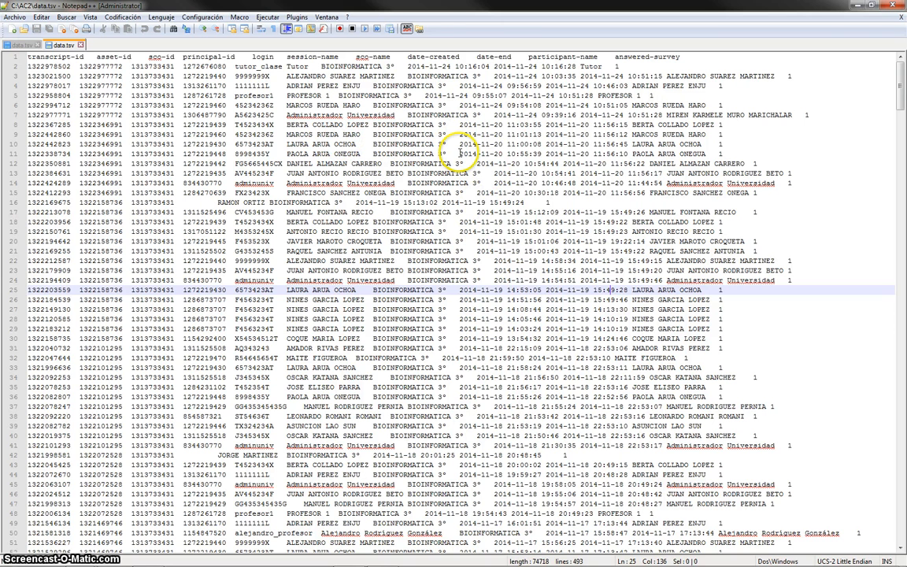
- Examine the participant names and the session start and end times in individual data.tsv records, and close the editor
drag(459, 154, 563, 153)
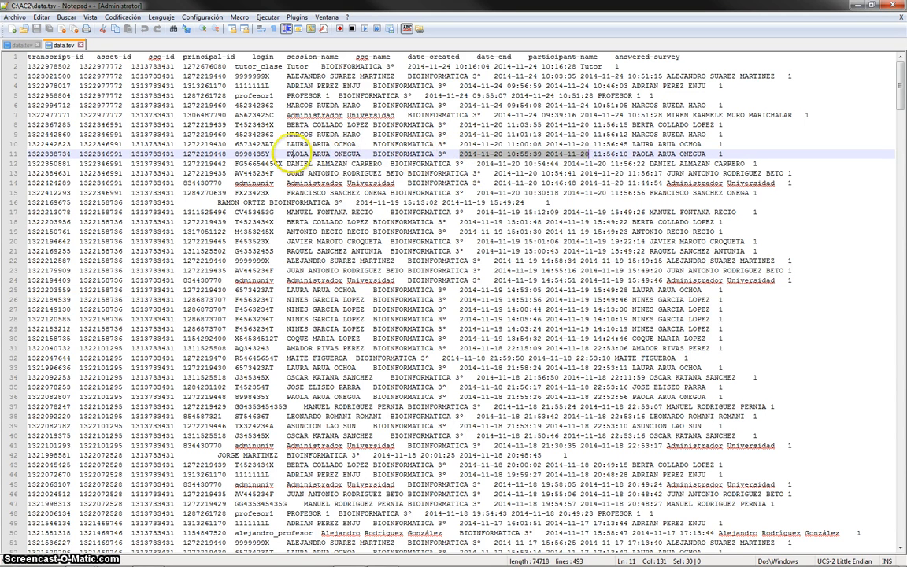
drag(288, 154, 360, 155)
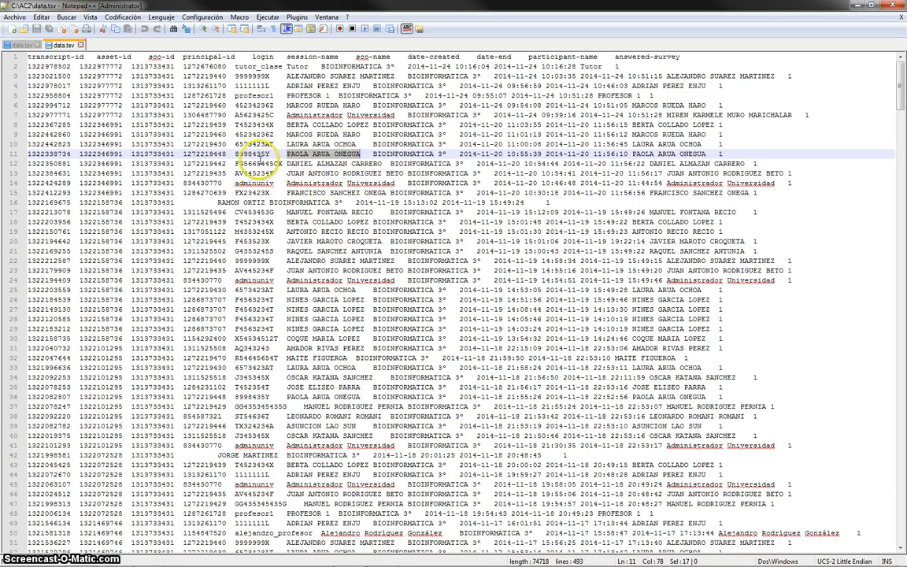
click(297, 155)
drag(285, 154, 360, 154)
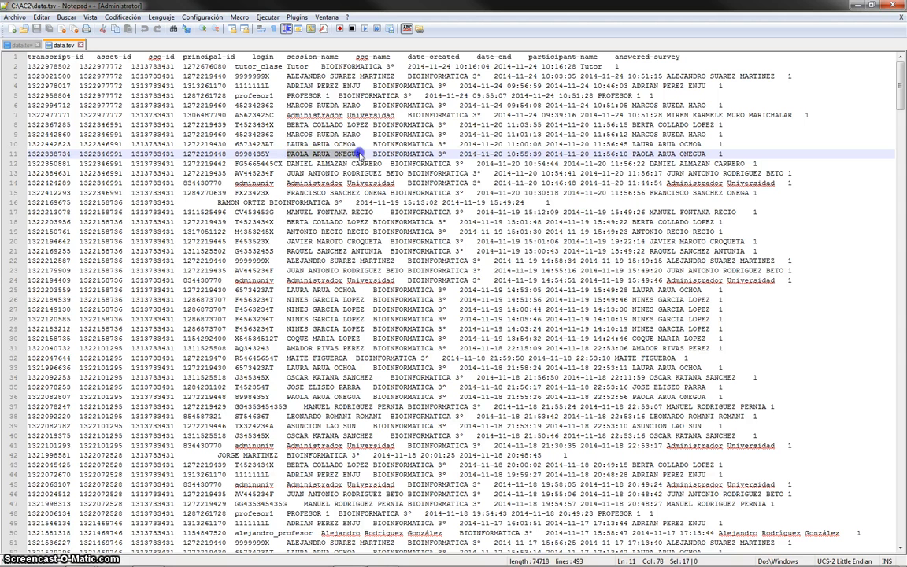
drag(460, 154, 542, 154)
drag(635, 154, 551, 154)
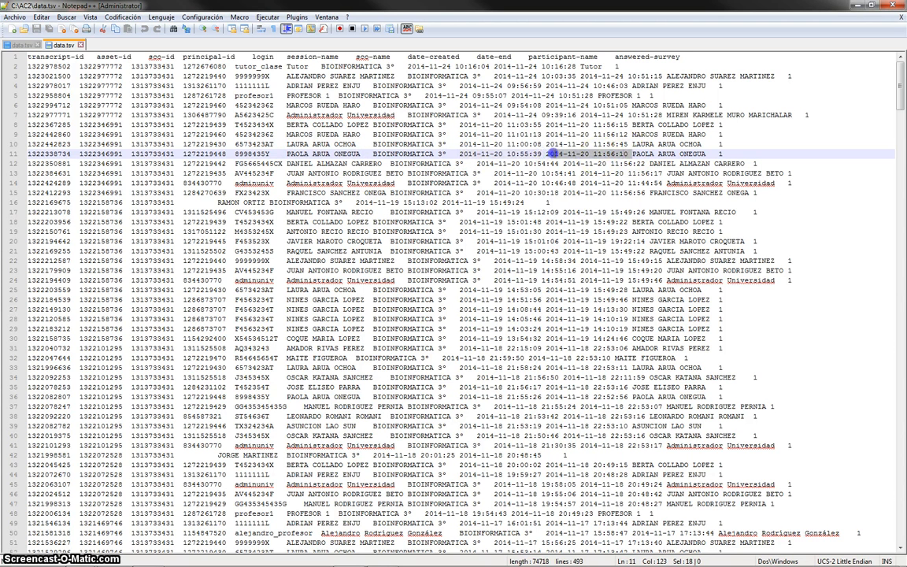
click(641, 154)
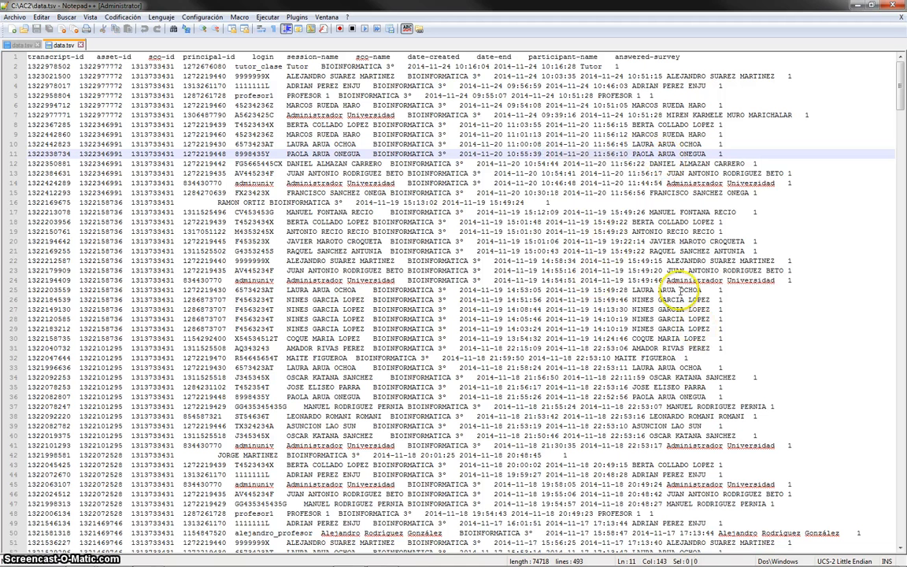
drag(576, 300, 622, 300)
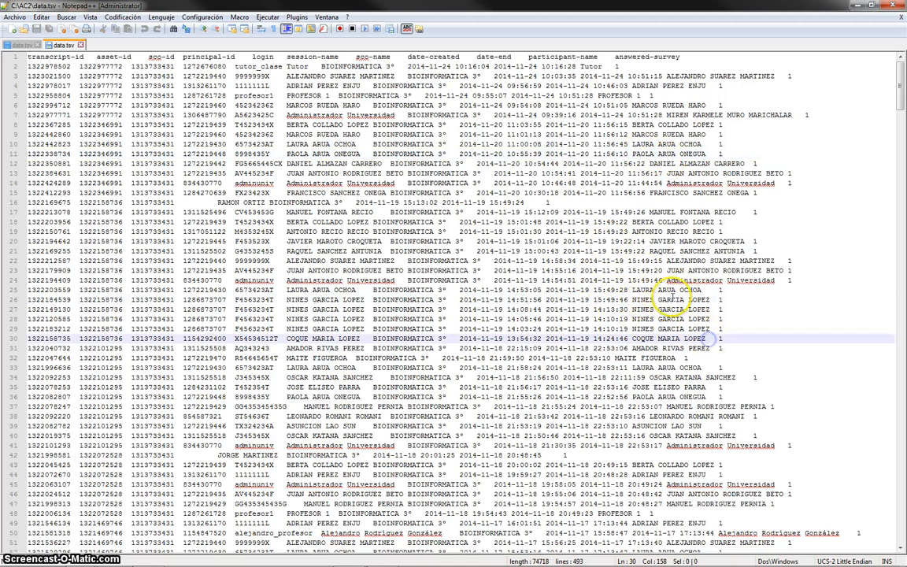
click(639, 290)
click(642, 145)
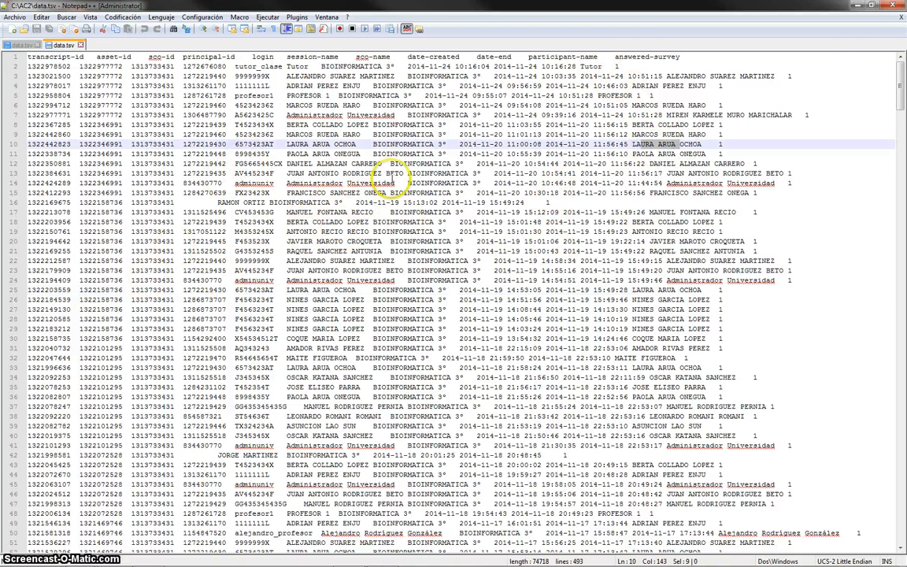
click(892, 8)
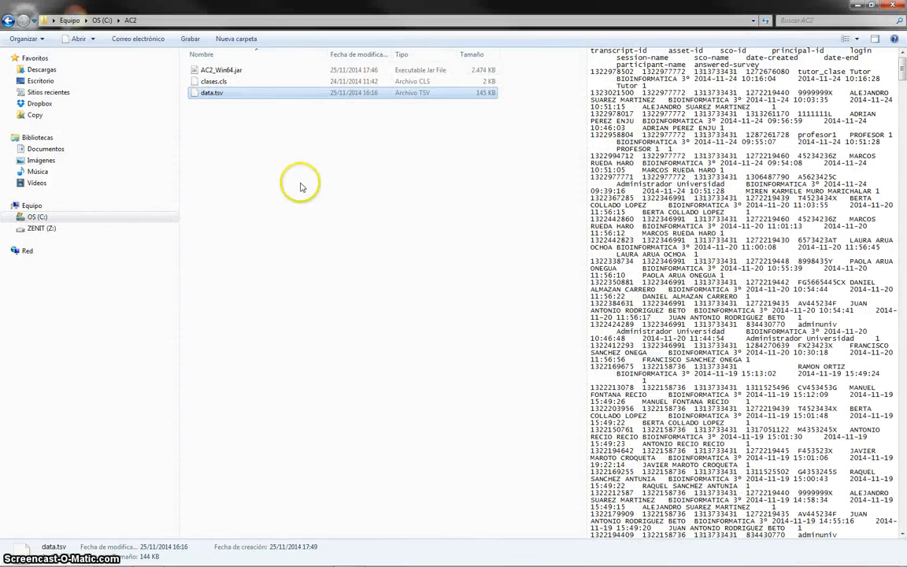
- Launch AC2_Win64.jar and place the Adobe Connect Attendance Checker window near the middle of the screen
click(252, 154)
click(234, 73)
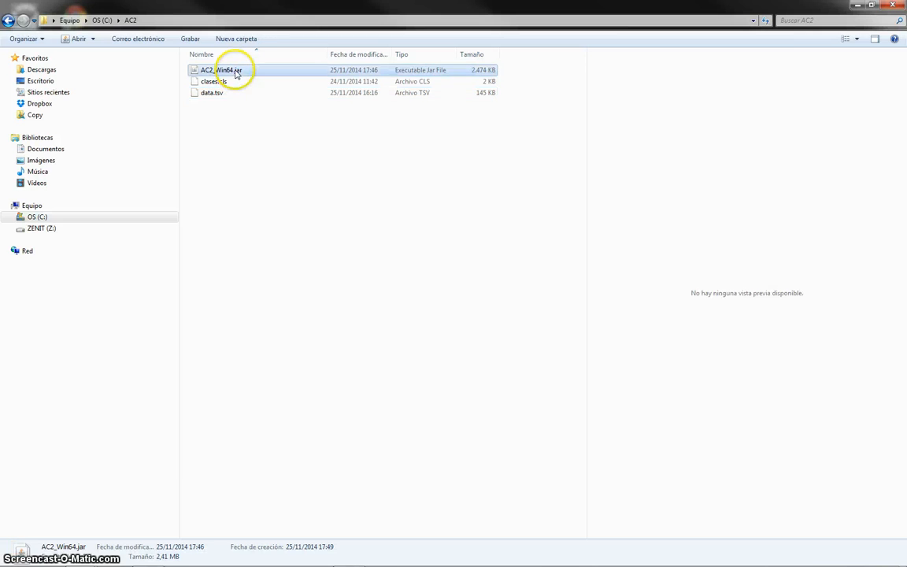
drag(178, 36, 382, 161)
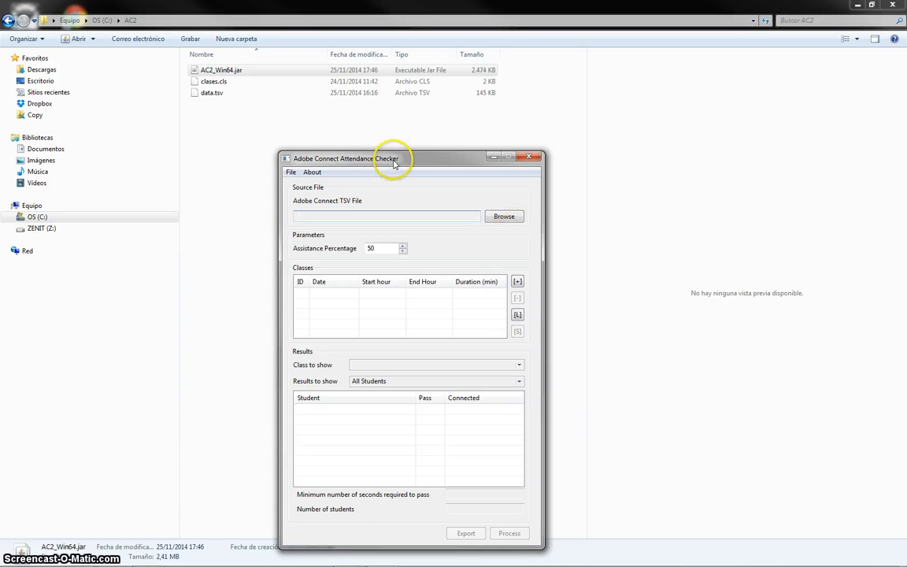
drag(358, 158, 347, 143)
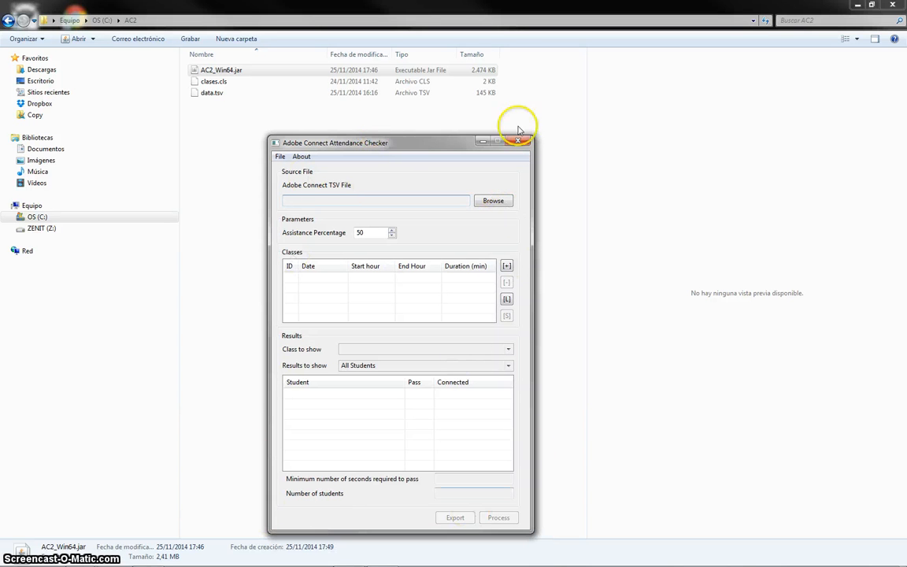
- View the program's version and developer information and close it
click(281, 157)
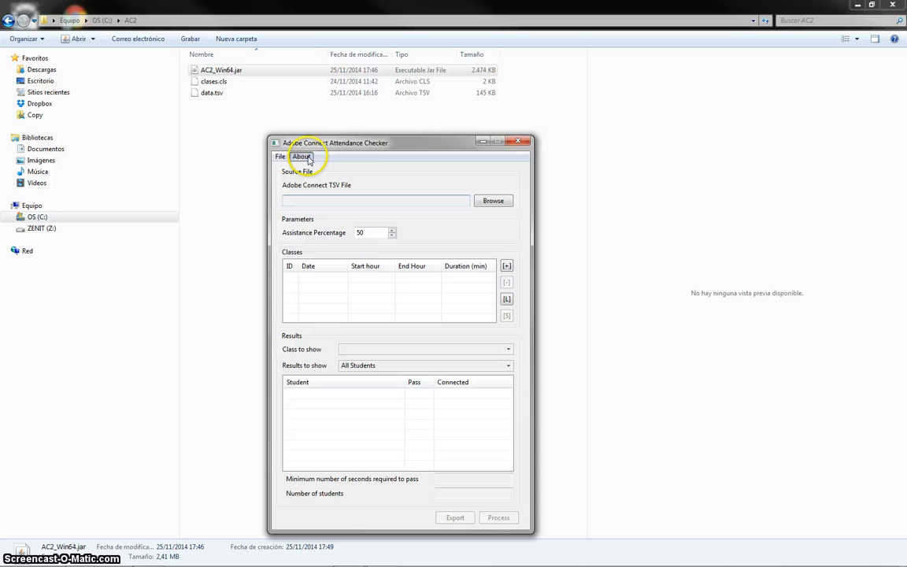
click(302, 157)
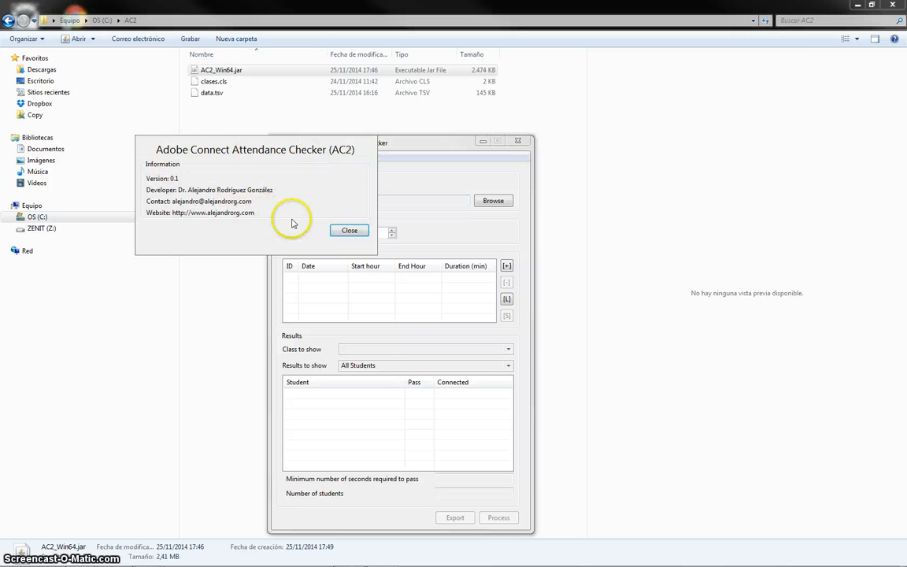
click(351, 230)
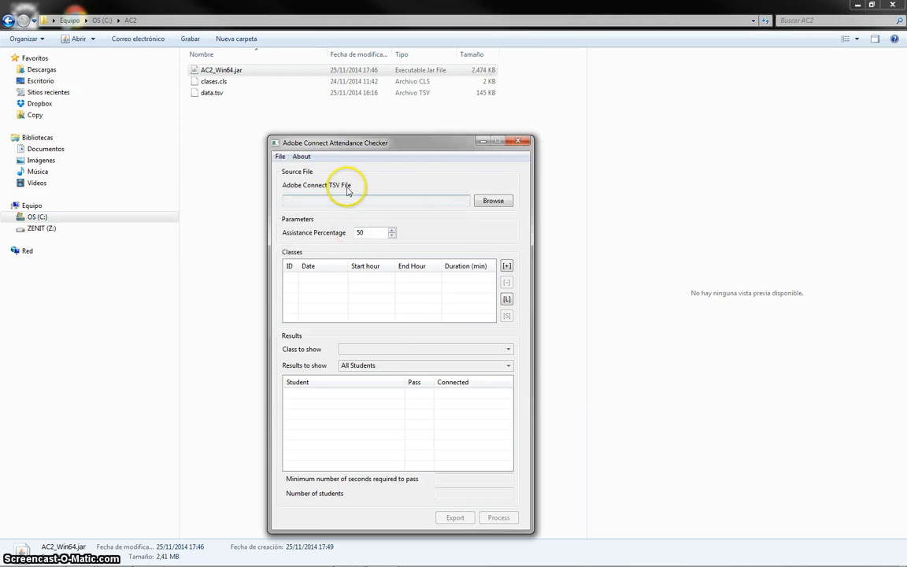
- Load data.tsv from C:\AC2 as the Adobe Connect TSV source file
click(495, 202)
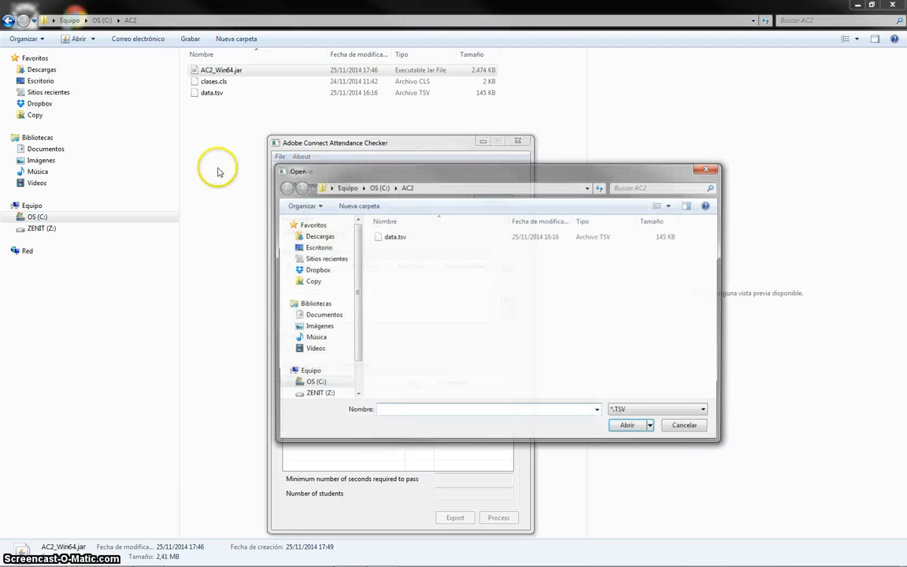
double_click(396, 237)
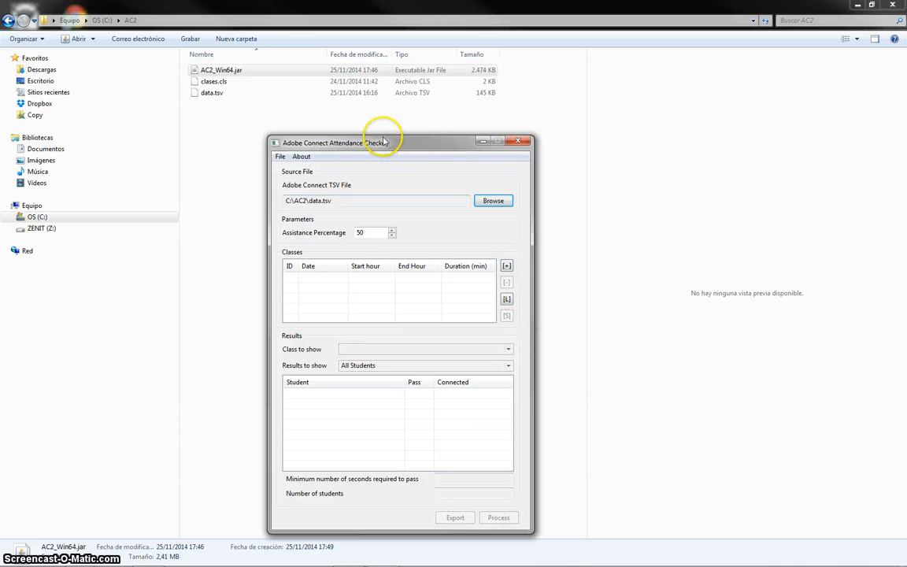
drag(384, 143, 377, 132)
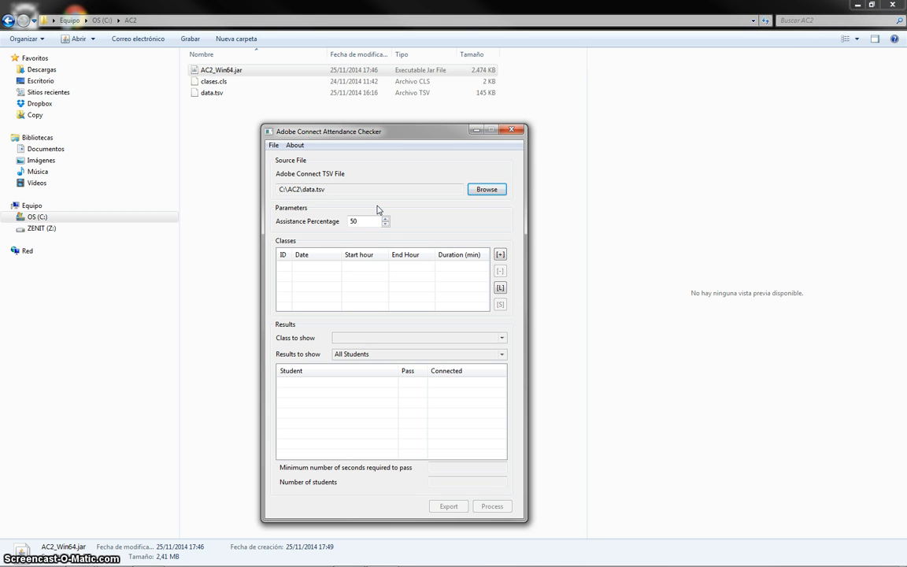
click(504, 257)
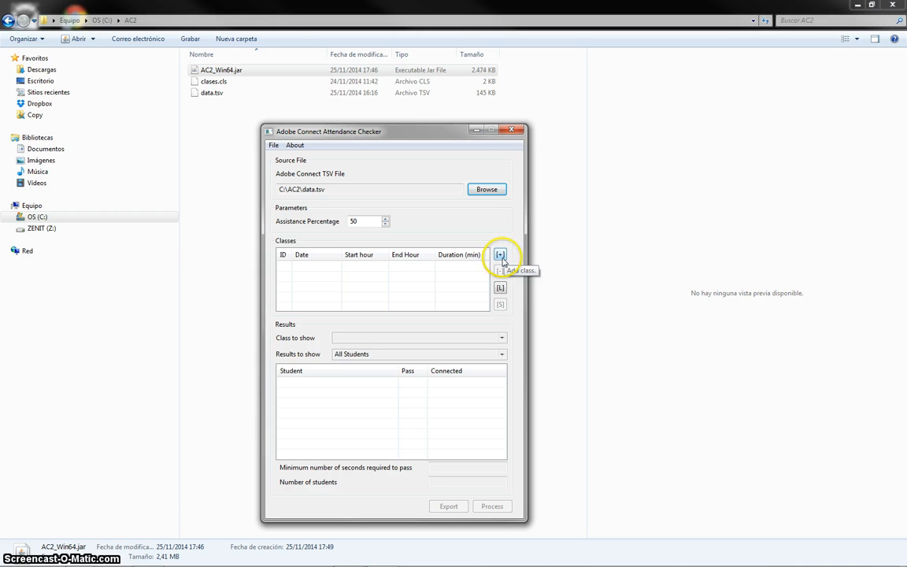
click(501, 257)
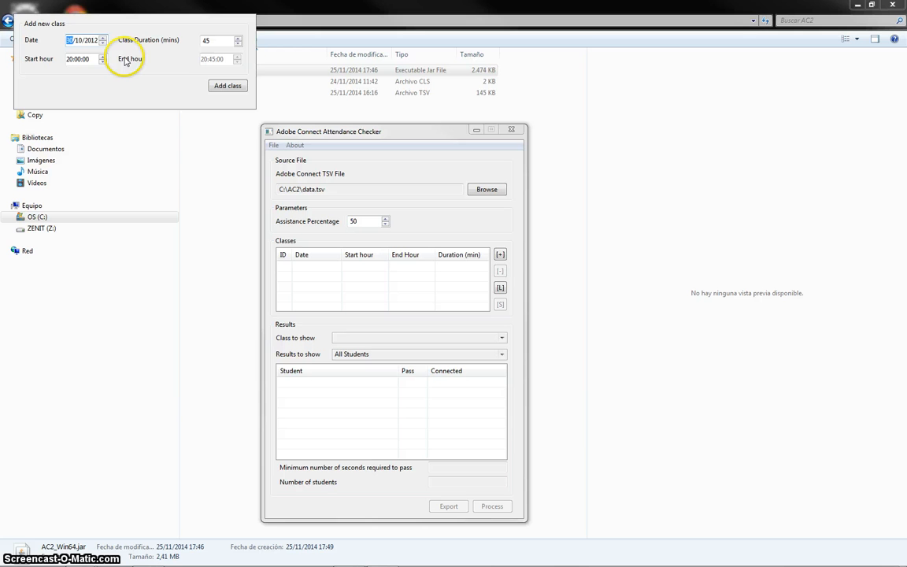
key(Escape)
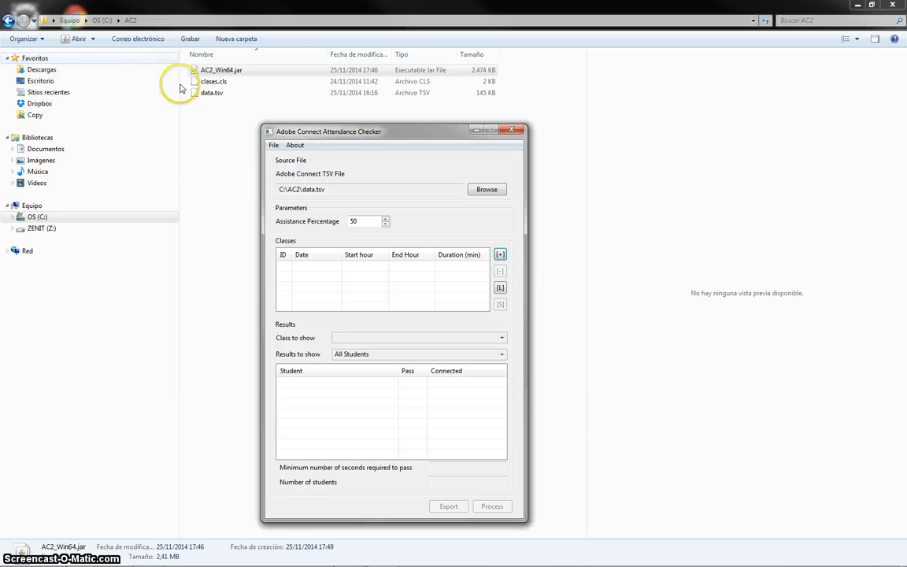
- Start a new class entry and set its date to 12/11/2014
click(504, 257)
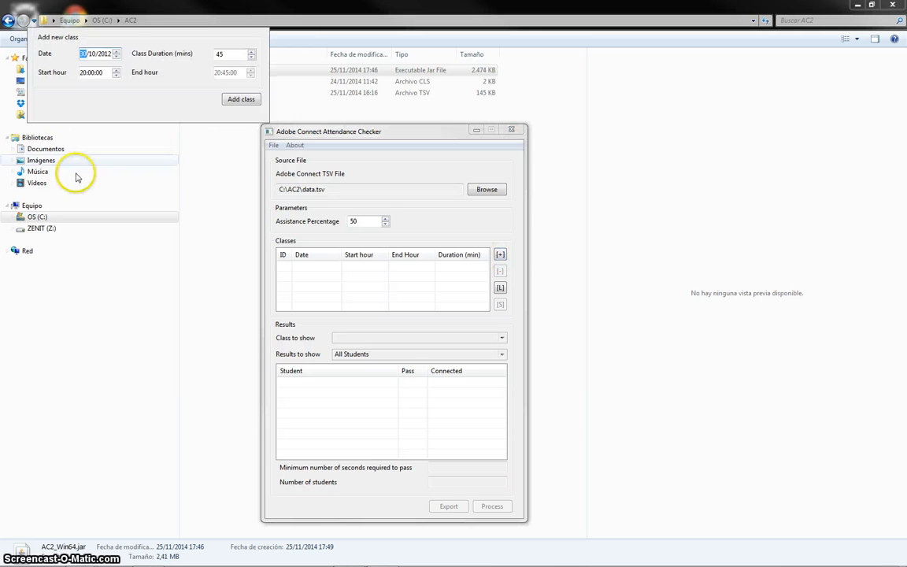
click(93, 55)
click(117, 52)
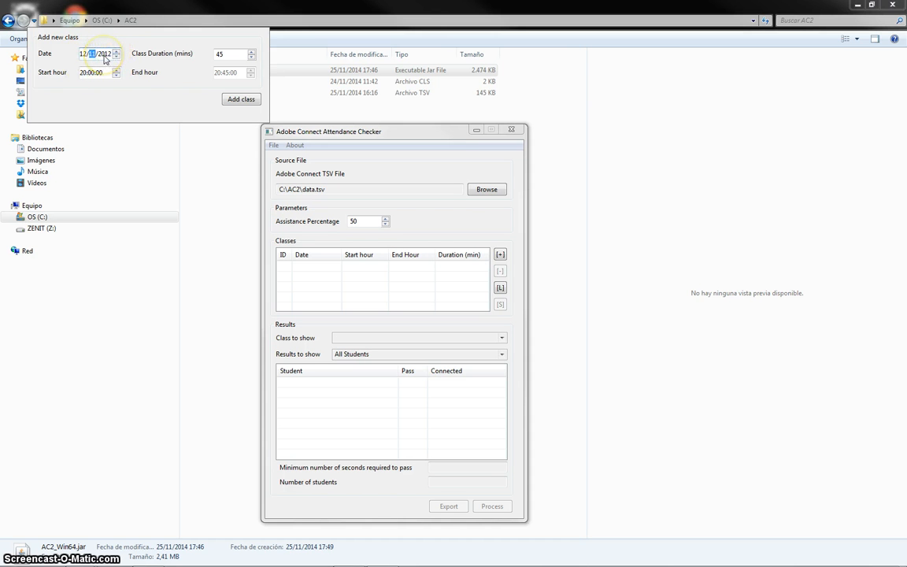
click(105, 57)
click(116, 51)
click(116, 51)
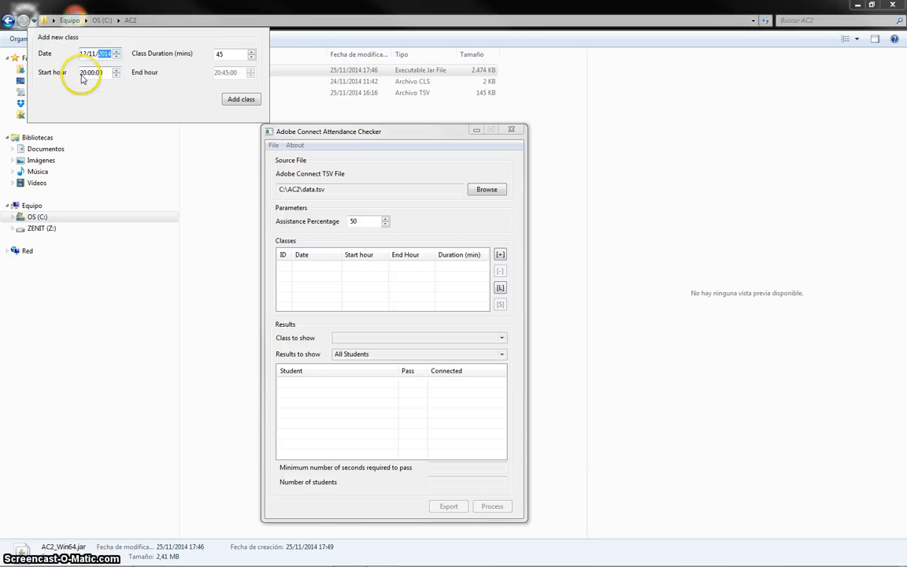
- Set the class's start hour to 12:00:00 and its duration to 90 minutes, and add it to the class list
text(12)
click(221, 55)
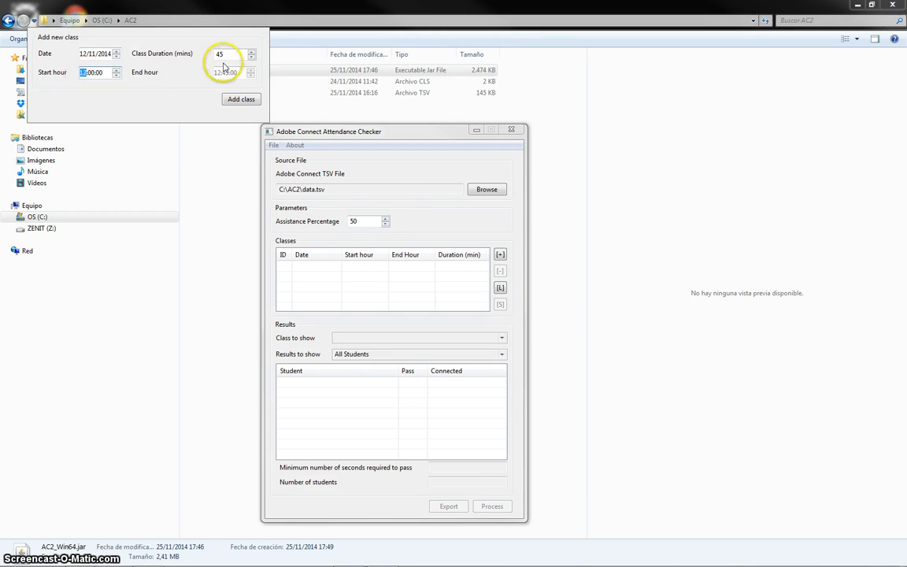
text(90)
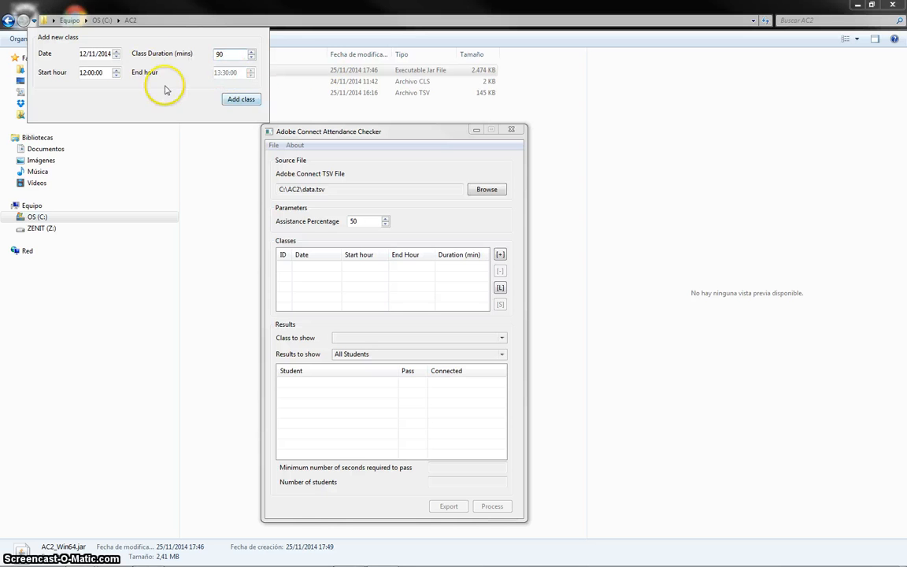
click(240, 100)
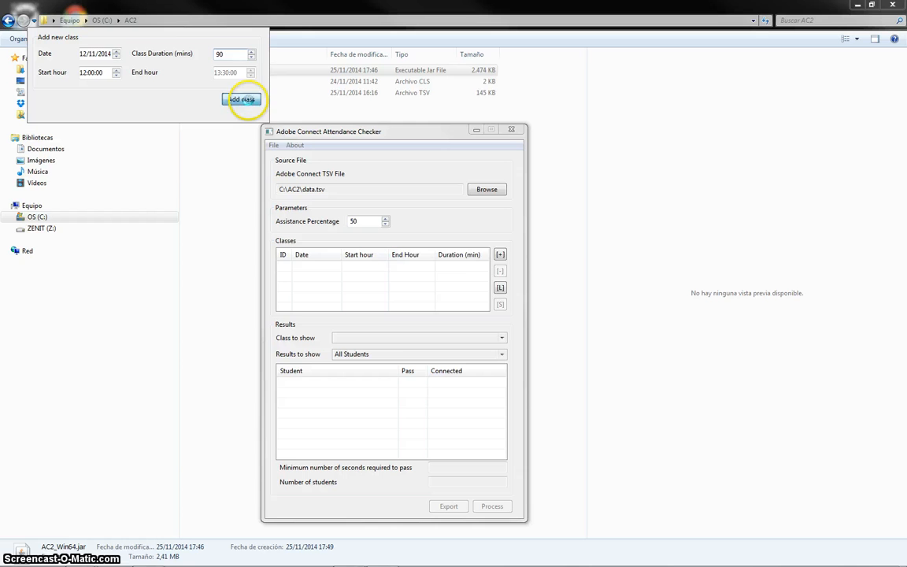
click(486, 331)
- Remove the class dated 12/11/2014 from the class list
click(356, 266)
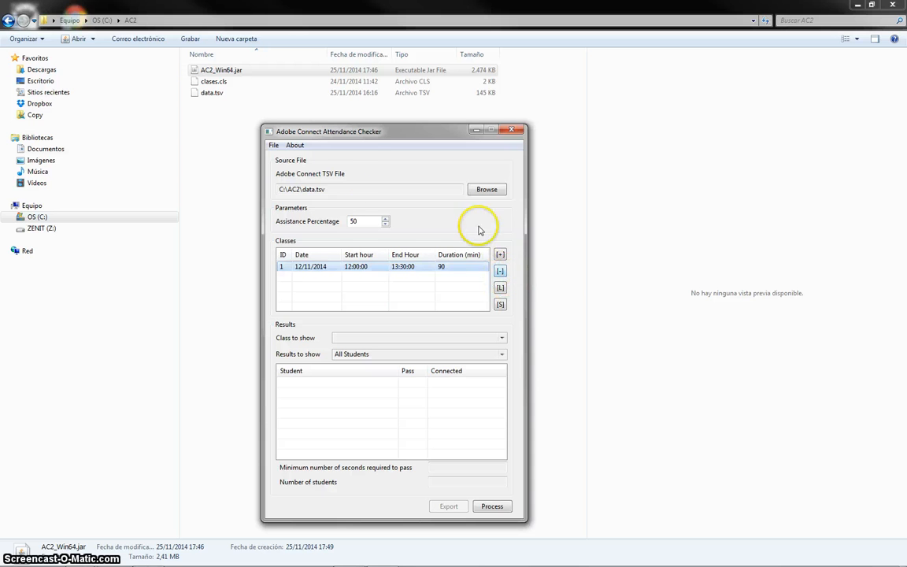
click(501, 272)
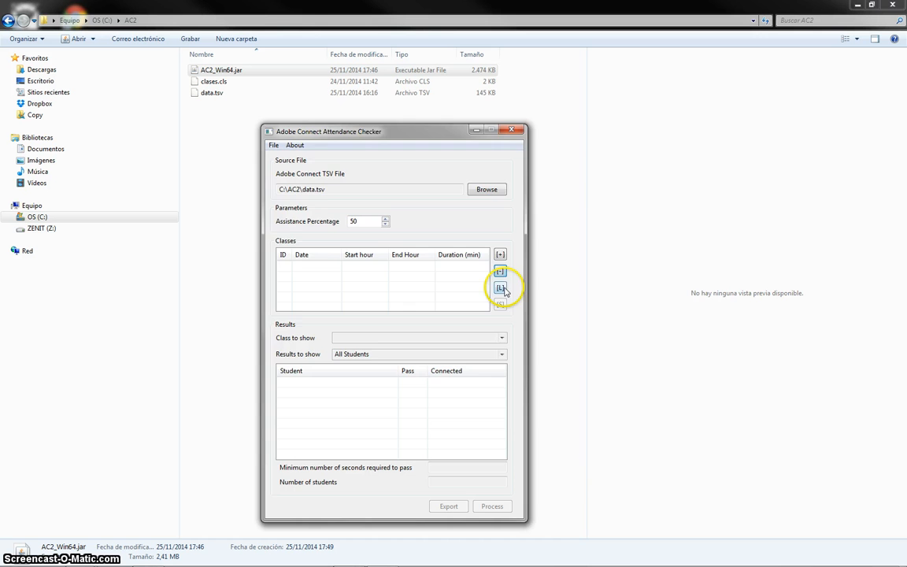
- Load the classes from clases.cls, review the list, and process the attendance data
click(500, 287)
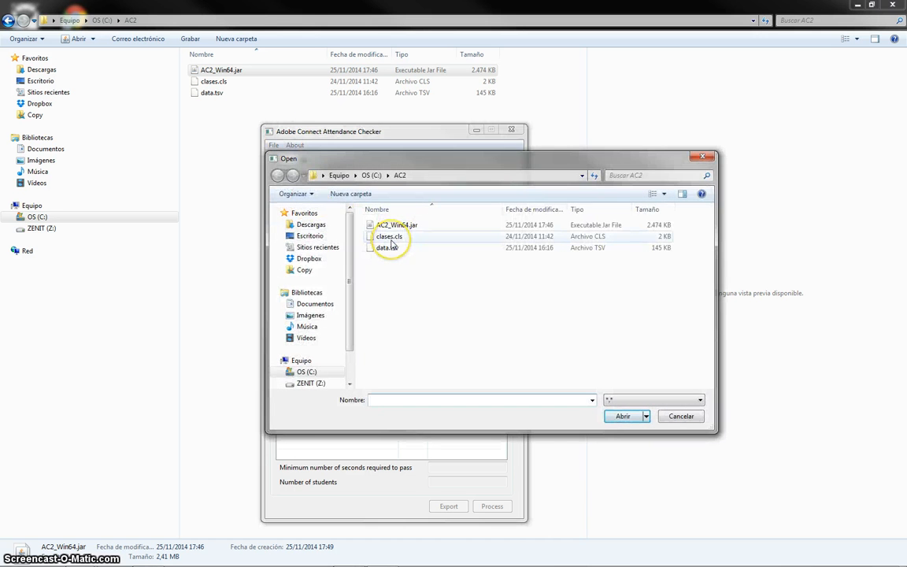
double_click(391, 245)
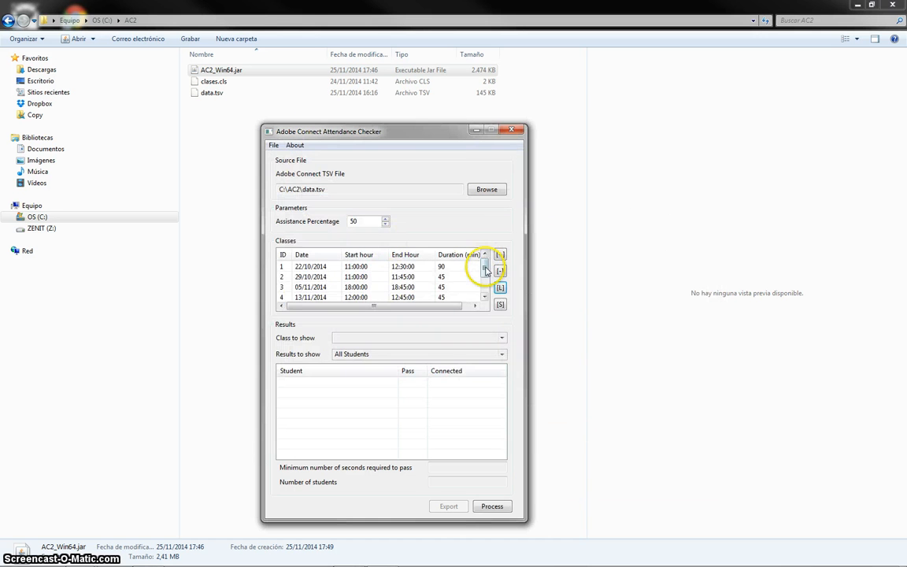
scroll(486, 295, down, 1)
drag(486, 295, 483, 240)
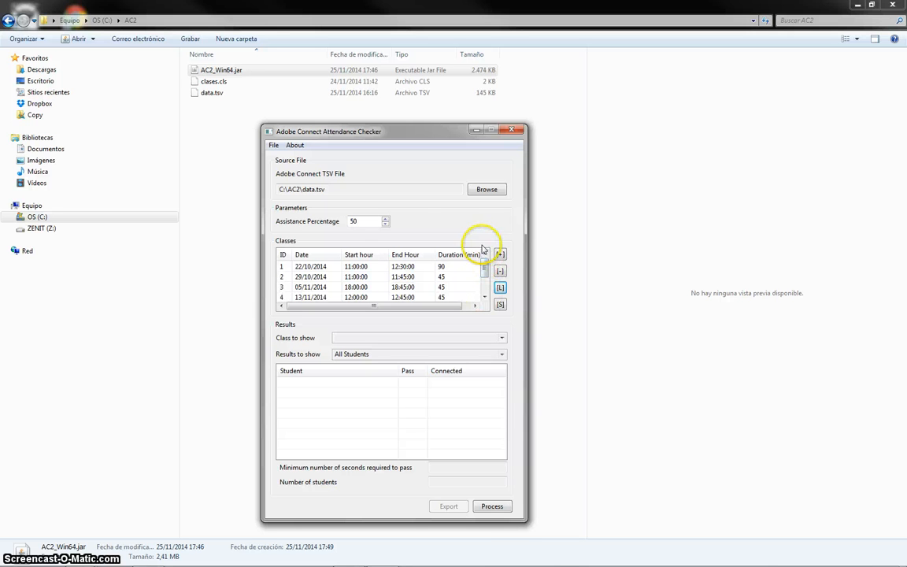
click(491, 508)
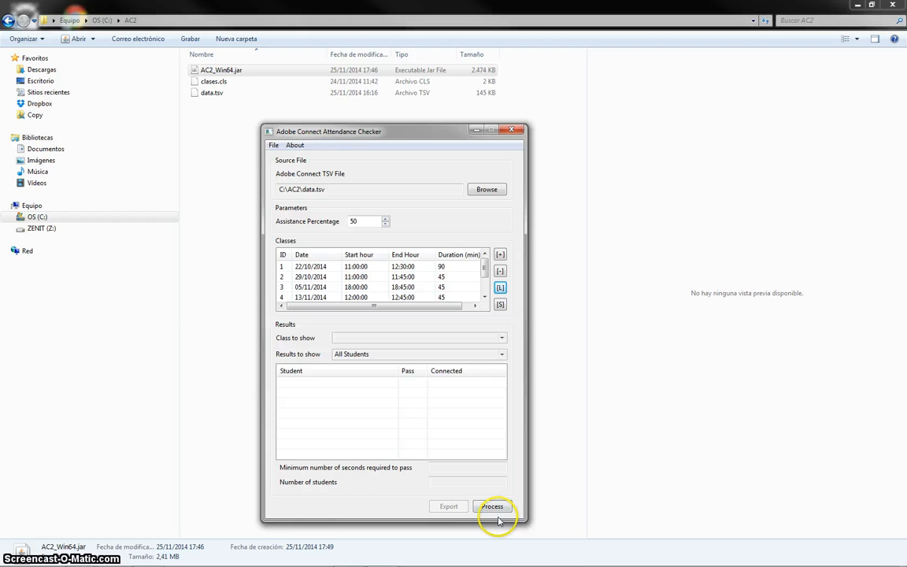
- Process the attendance data and show the results for class 2 on 29/10/2014, from 11:00:00 to 11:45:00
click(499, 510)
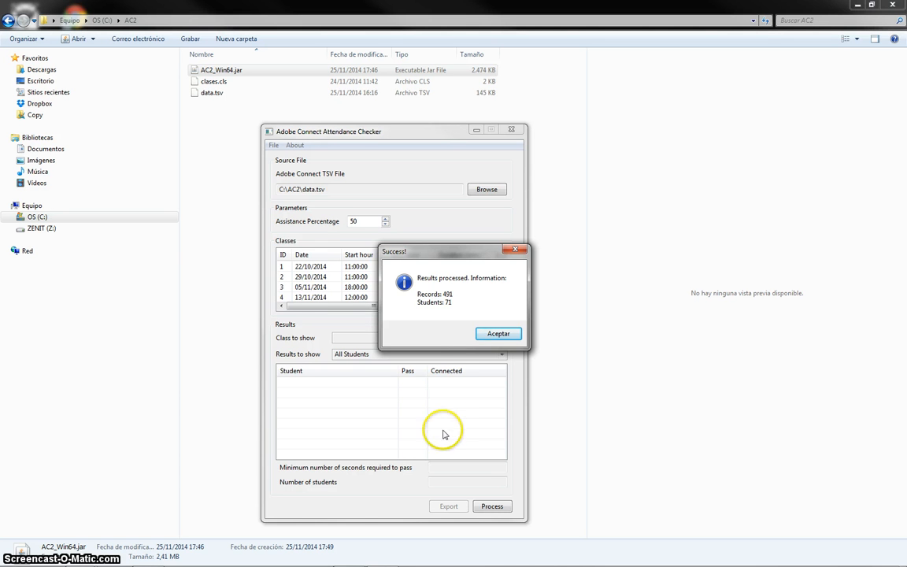
click(499, 334)
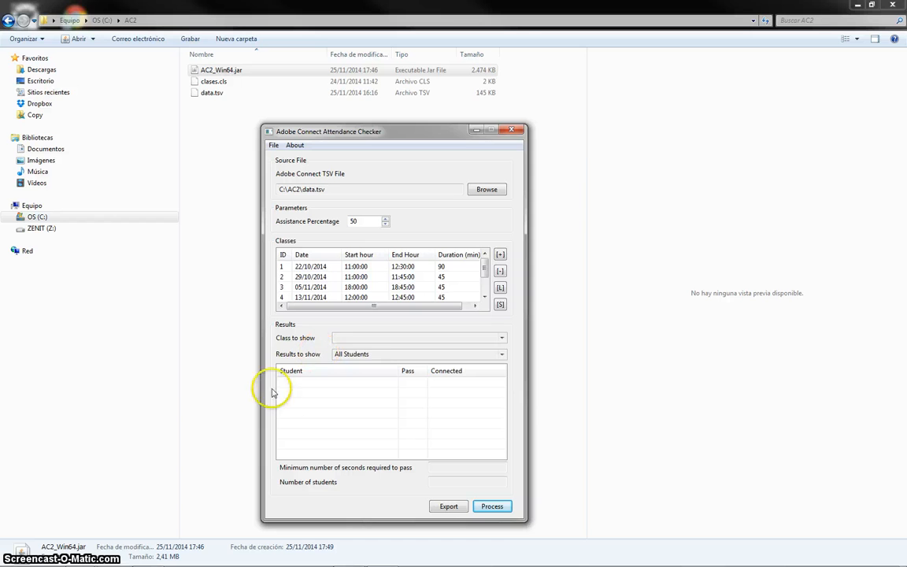
click(340, 338)
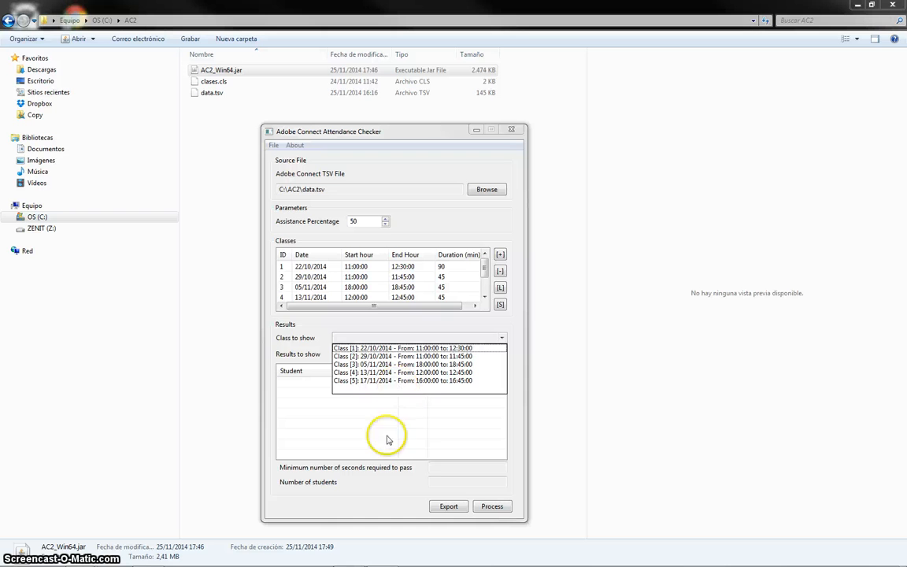
click(383, 358)
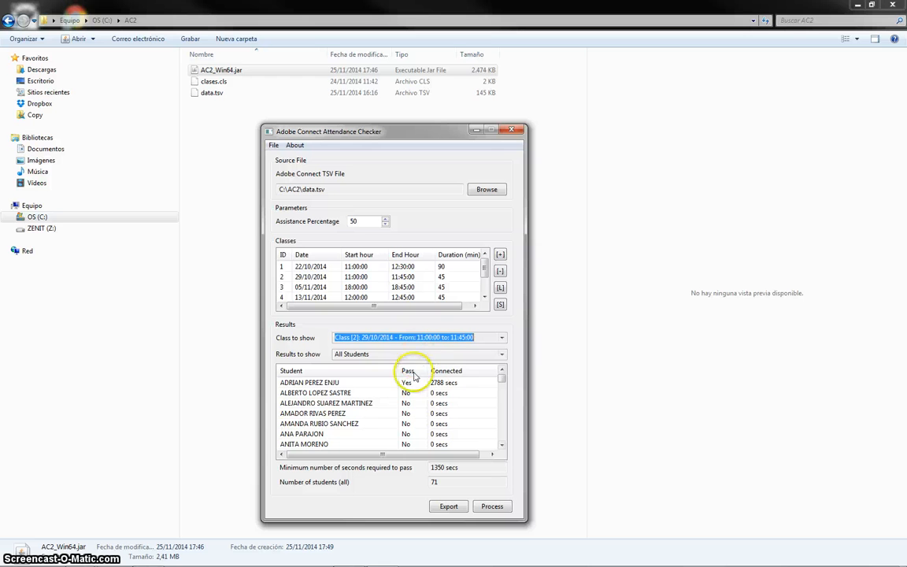
mouse_move(502, 379)
mouse_down()
mouse_move(506, 415)
mouse_move(498, 360)
mouse_up()
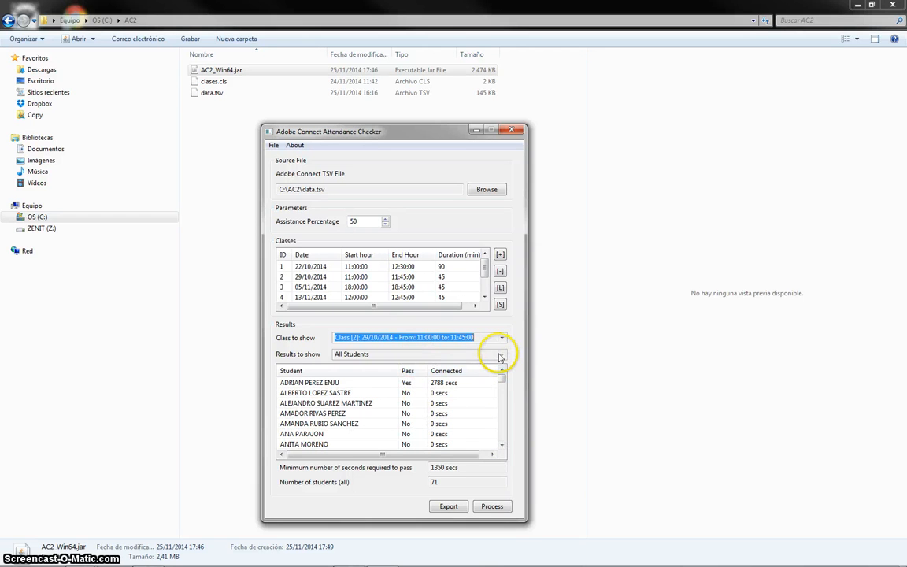
- Re-enter 50 as the assistance percentage
click(368, 353)
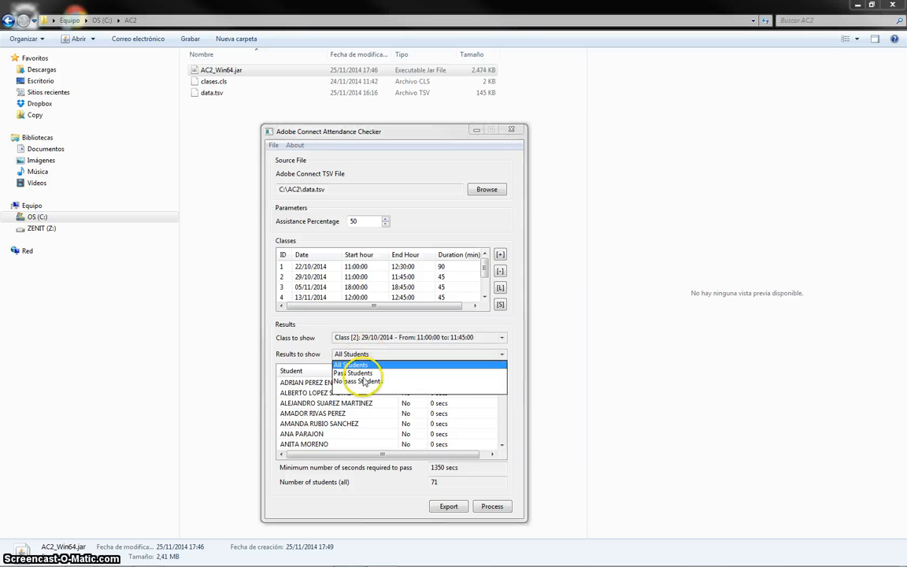
click(356, 199)
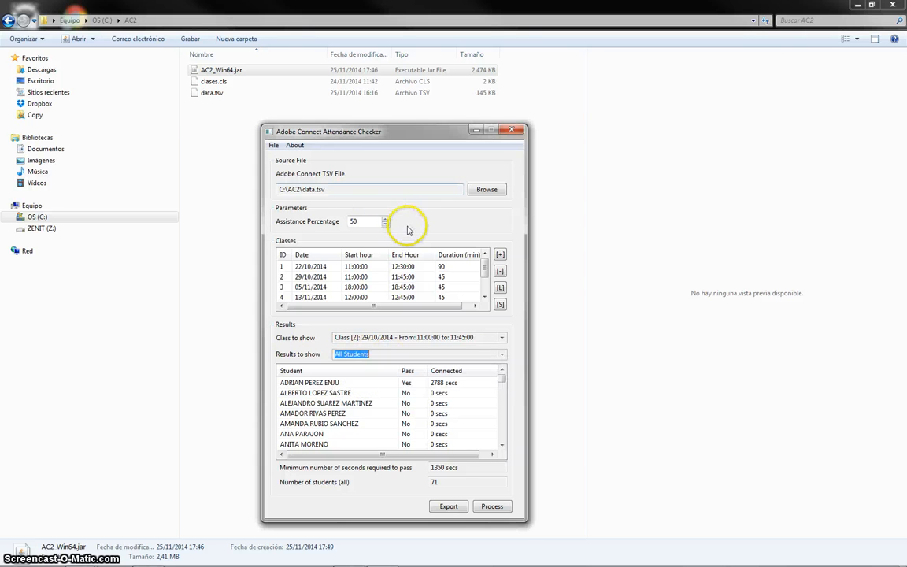
double_click(362, 223)
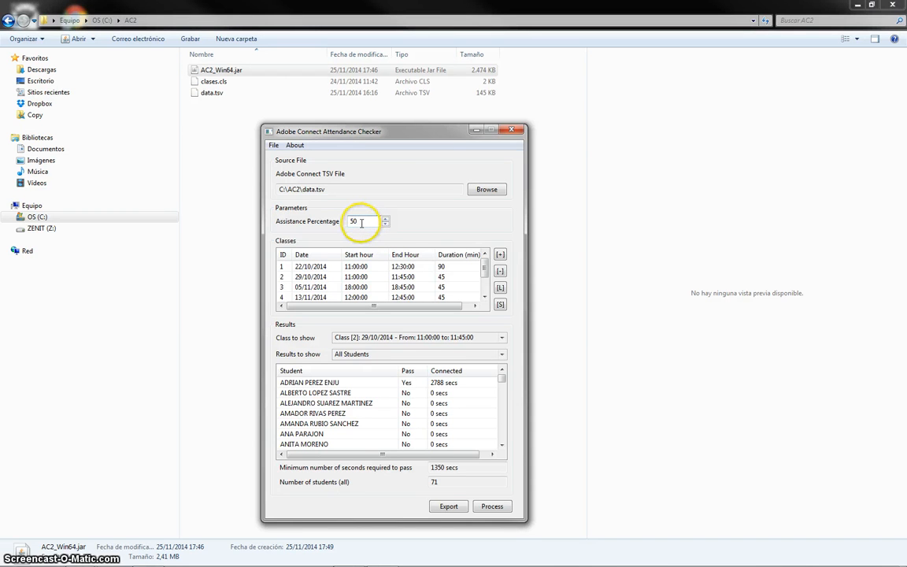
double_click(354, 222)
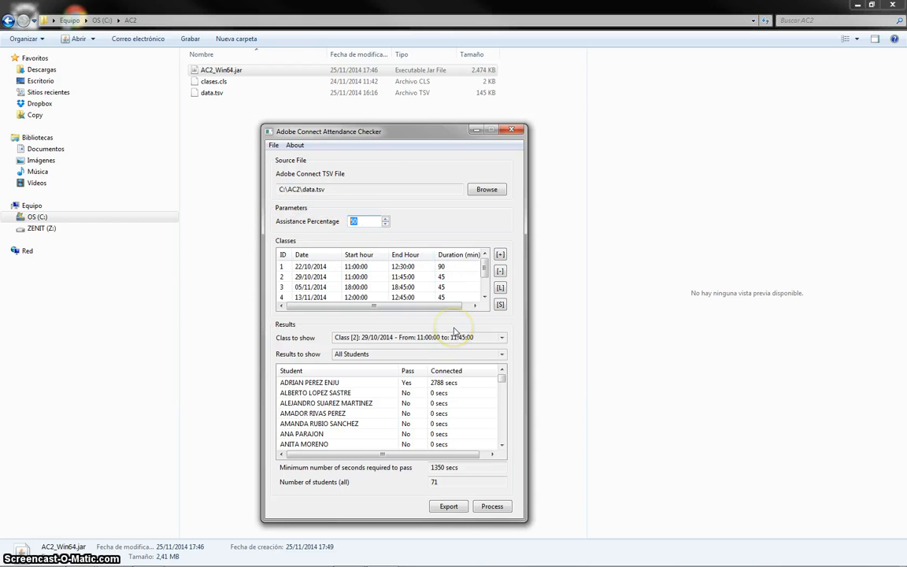
drag(374, 307, 432, 303)
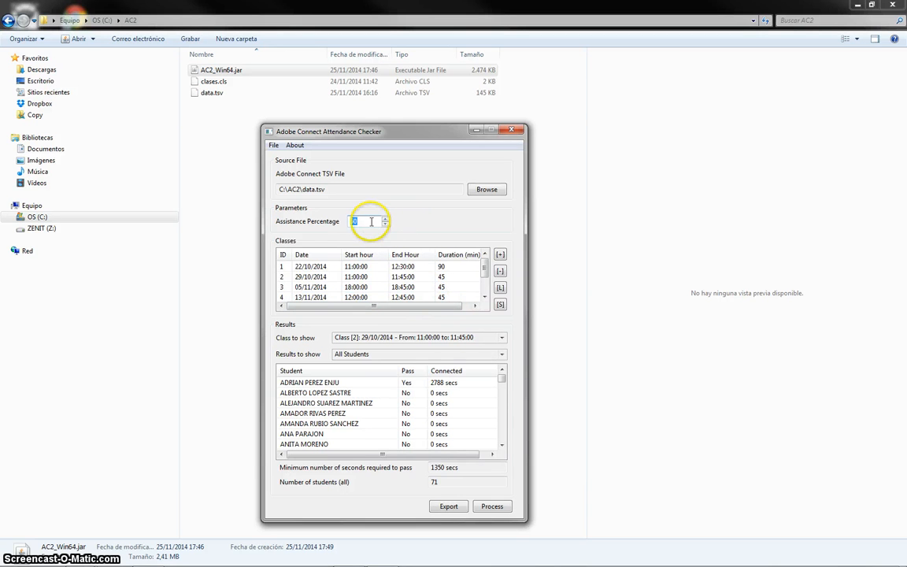
text(50)
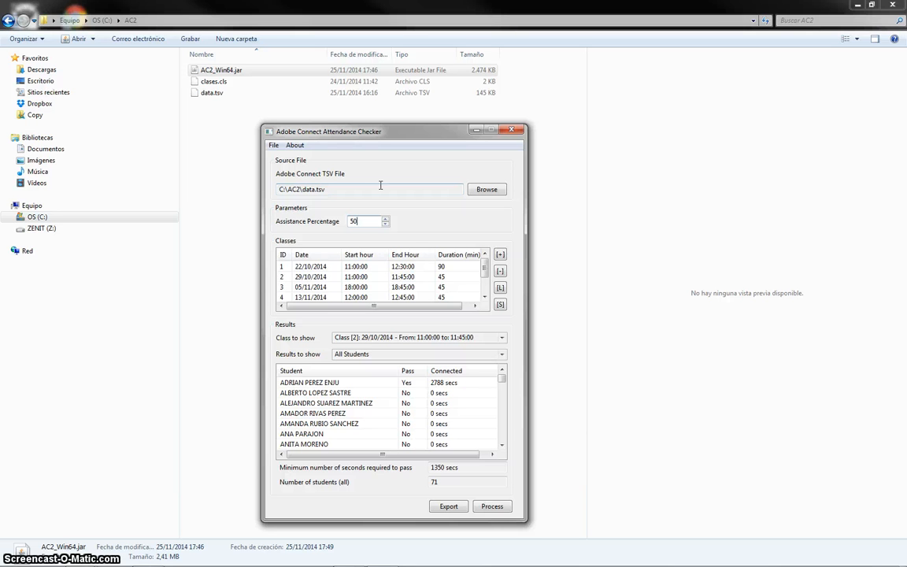
click(372, 185)
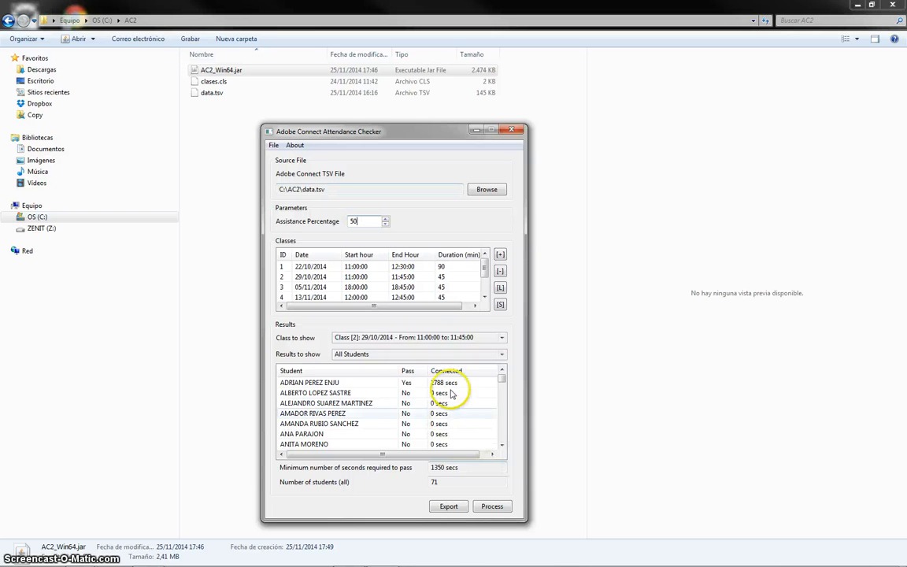
- Filter the class 2 results to Pass Students and check the minimum number of seconds required to pass
click(371, 355)
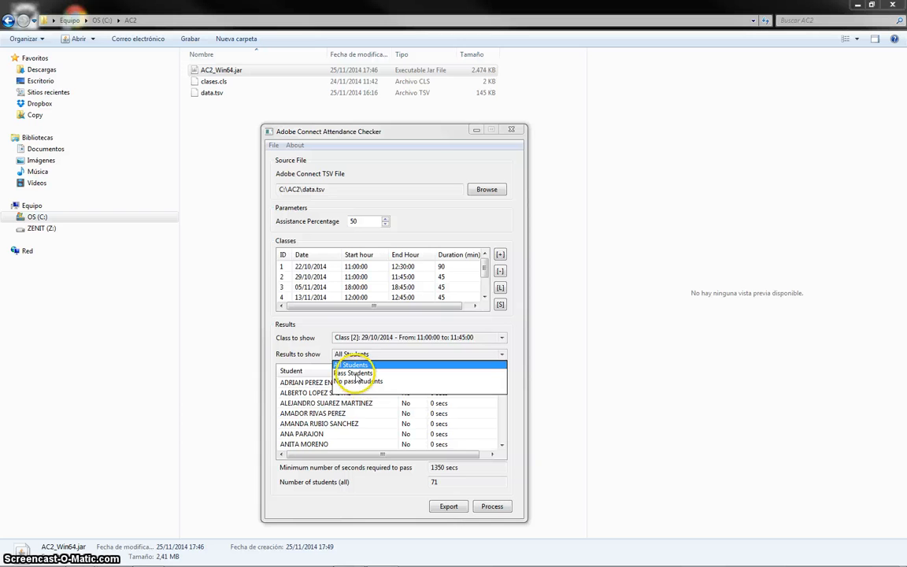
click(355, 374)
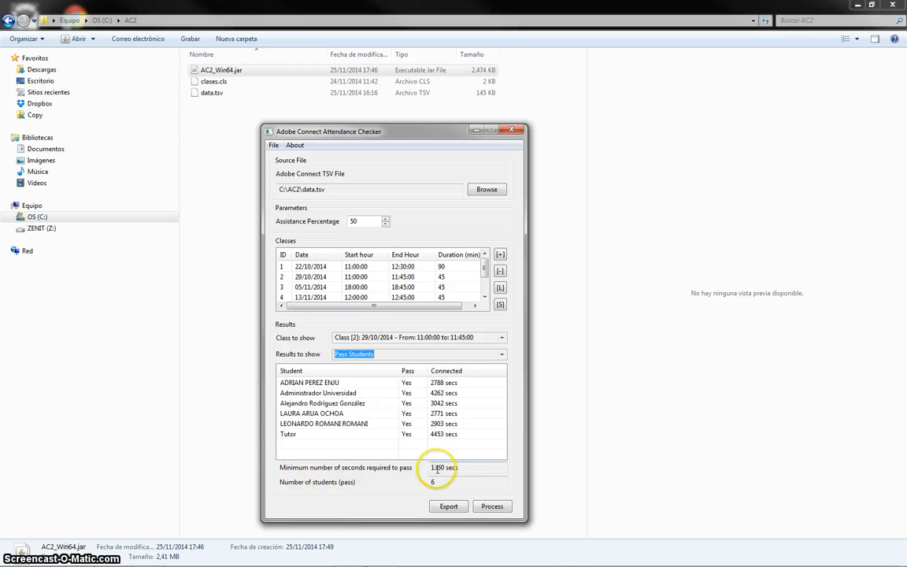
drag(432, 467, 495, 469)
click(470, 469)
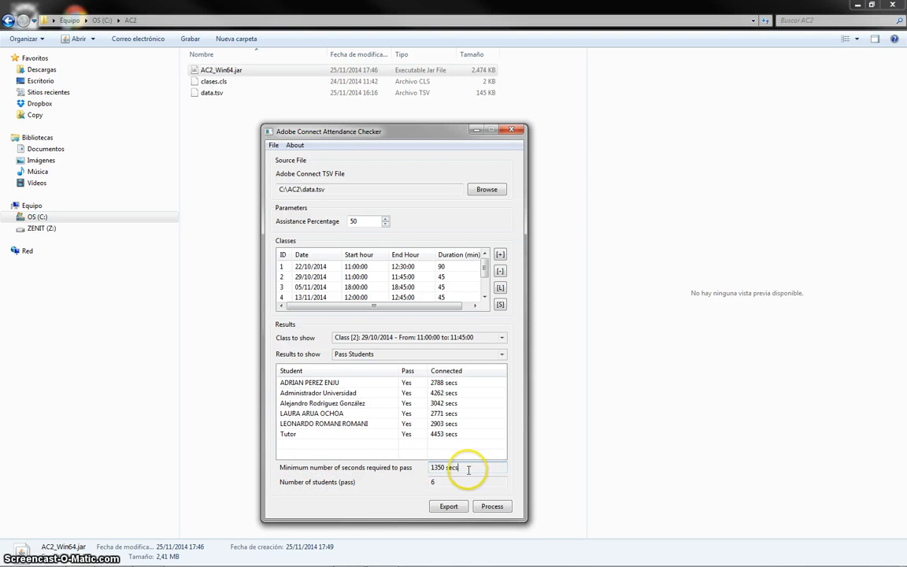
- View the passing students of class 1 on 22/10/2014, and return to the class 2 results
click(410, 337)
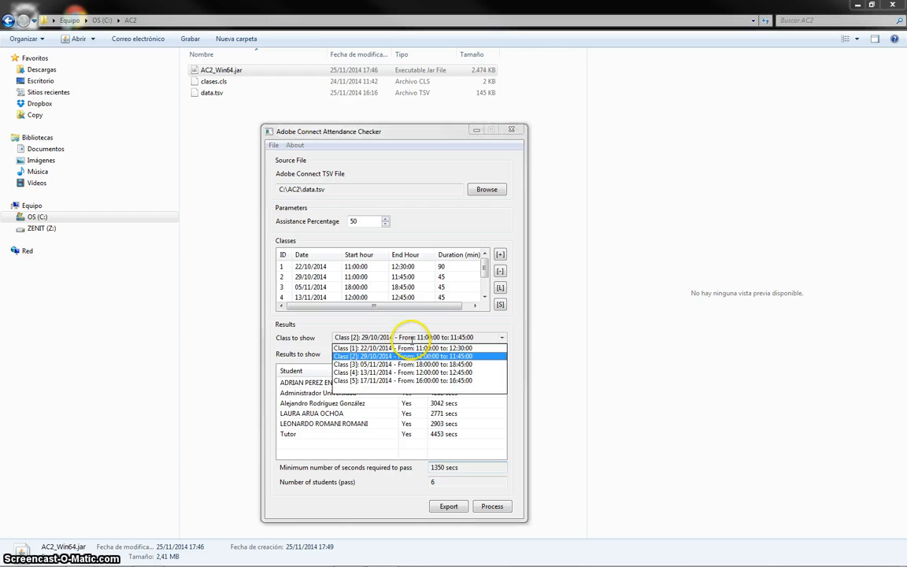
click(375, 348)
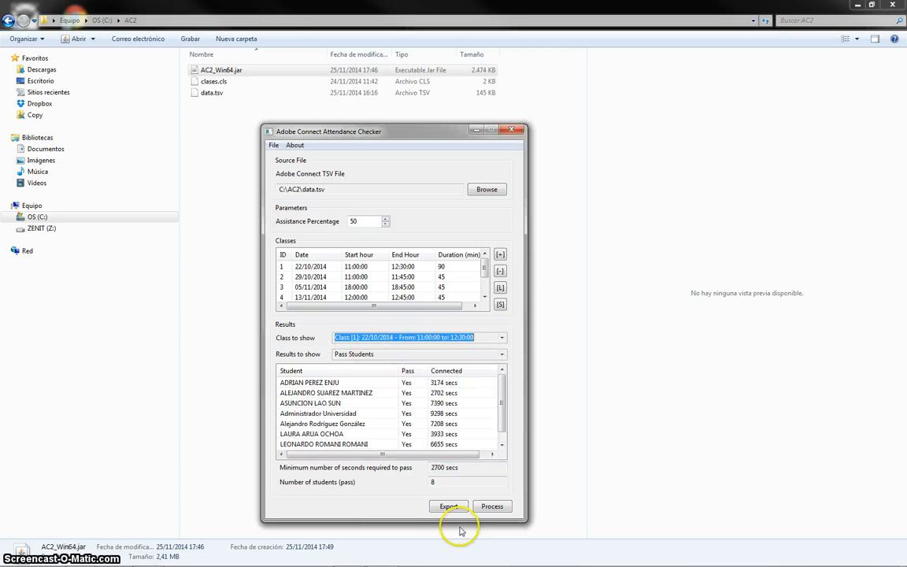
click(439, 337)
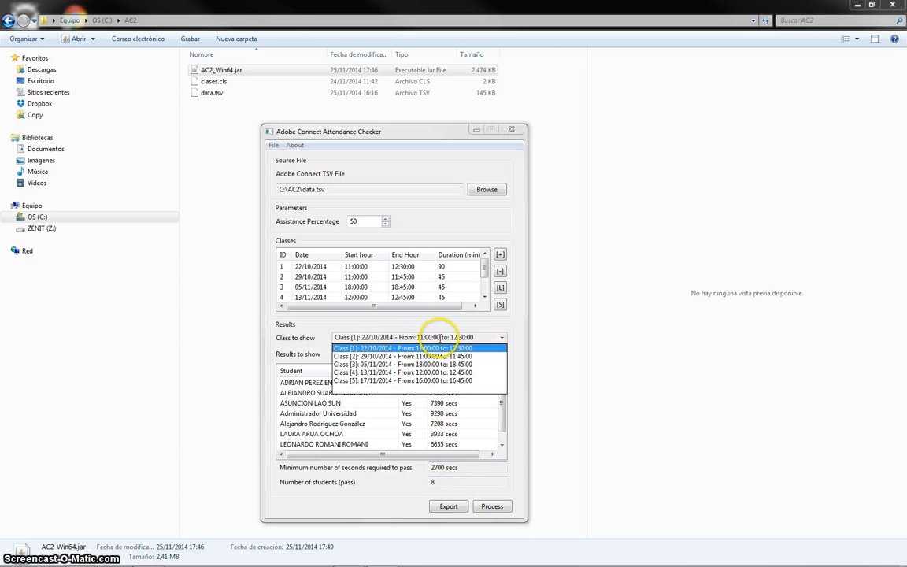
click(436, 356)
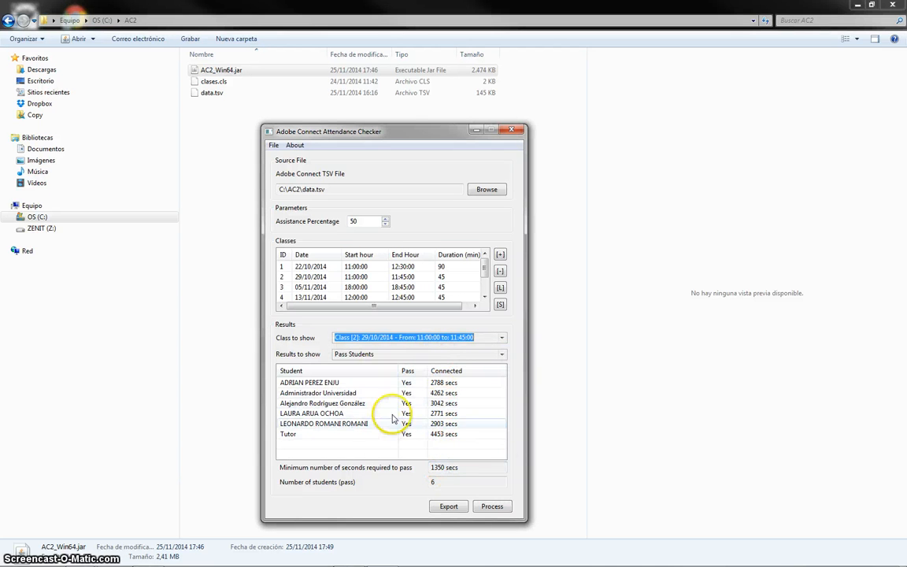
- Filter the class 2 results to No pass Students and look through the list to its end
click(417, 354)
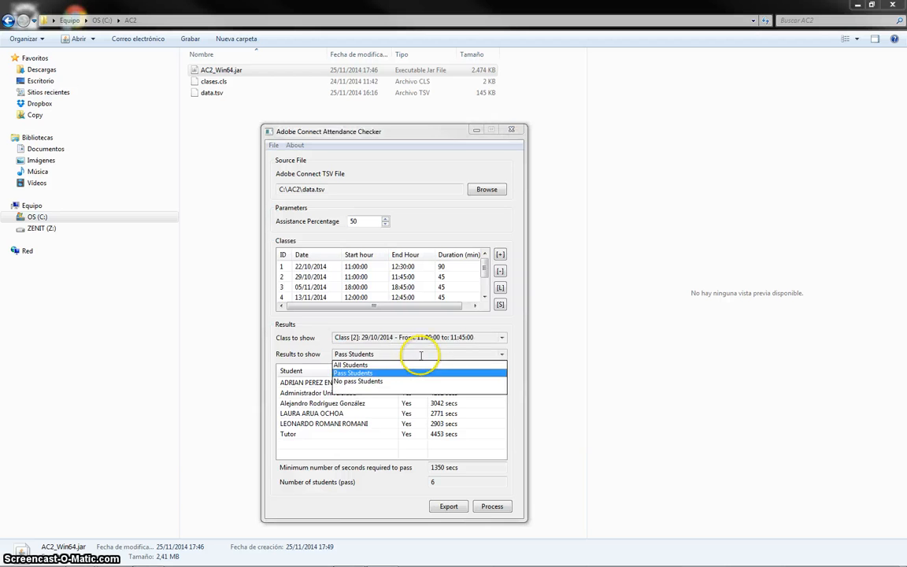
click(359, 379)
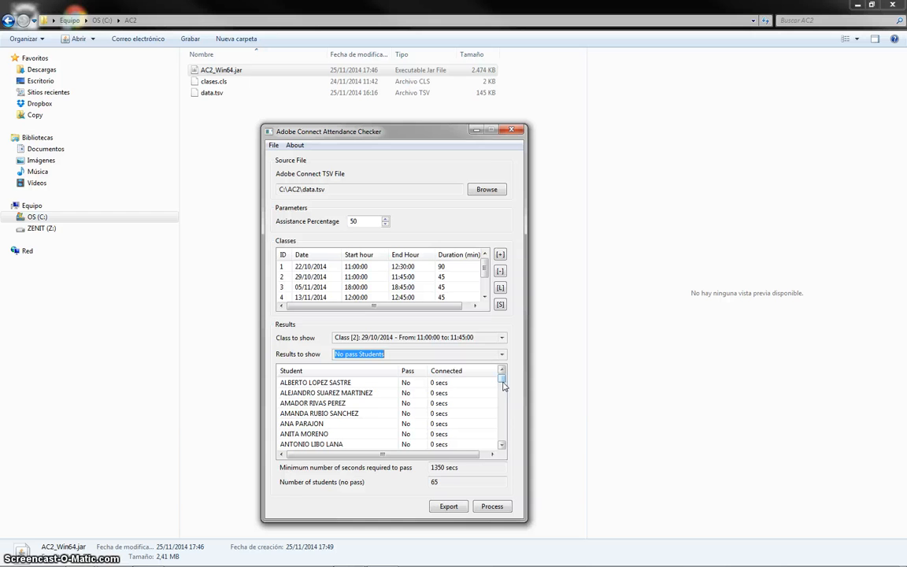
drag(502, 383, 501, 441)
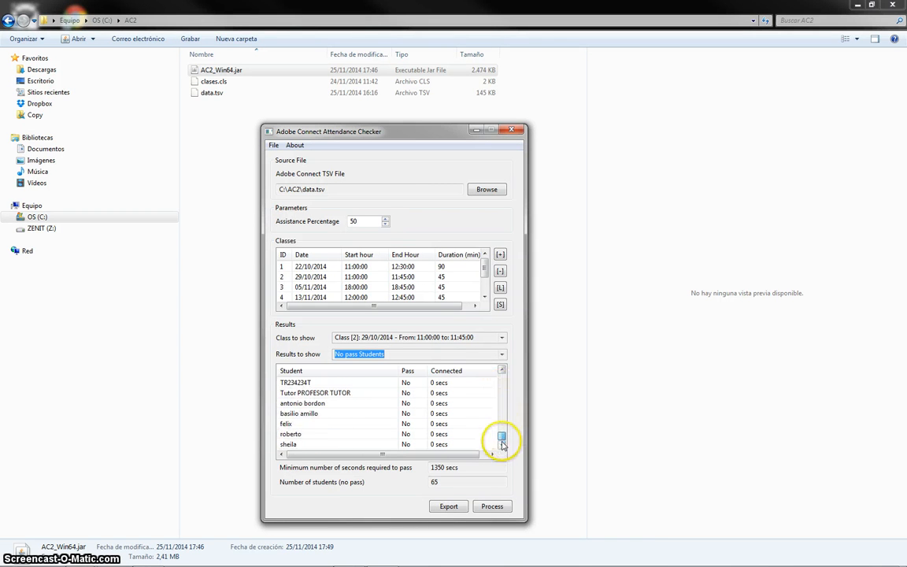
- Look through the students who did not pass class 1 on 22/10/2014, and switch back to class 2
click(468, 337)
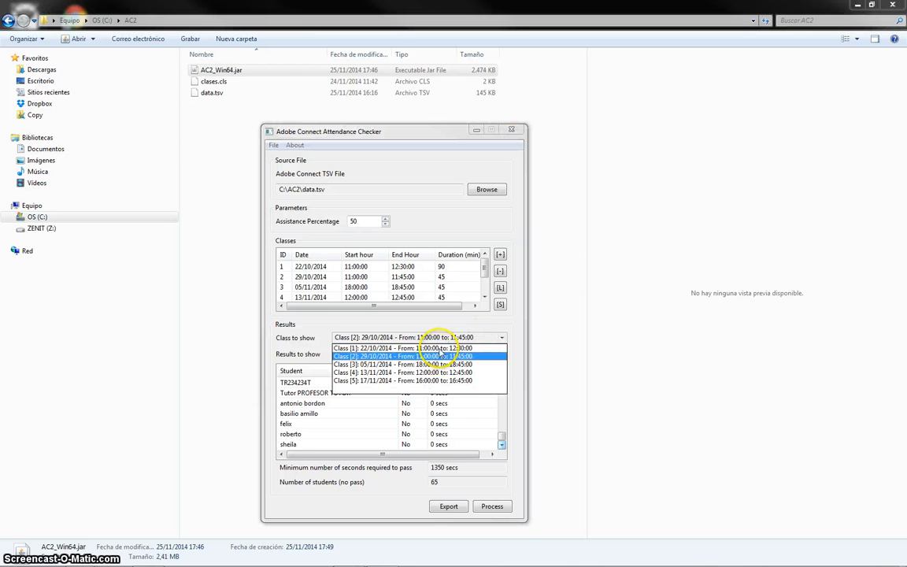
click(440, 349)
drag(503, 382, 467, 356)
click(471, 337)
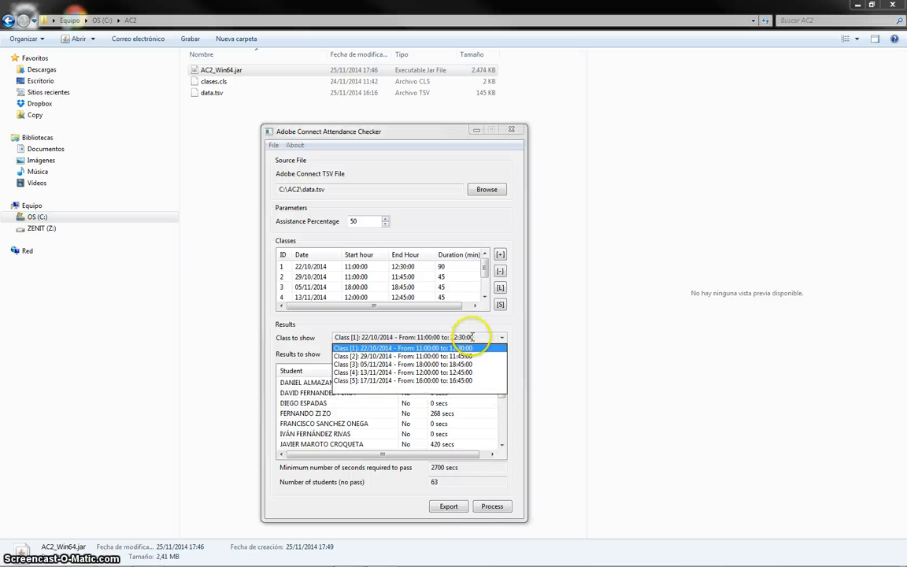
click(370, 356)
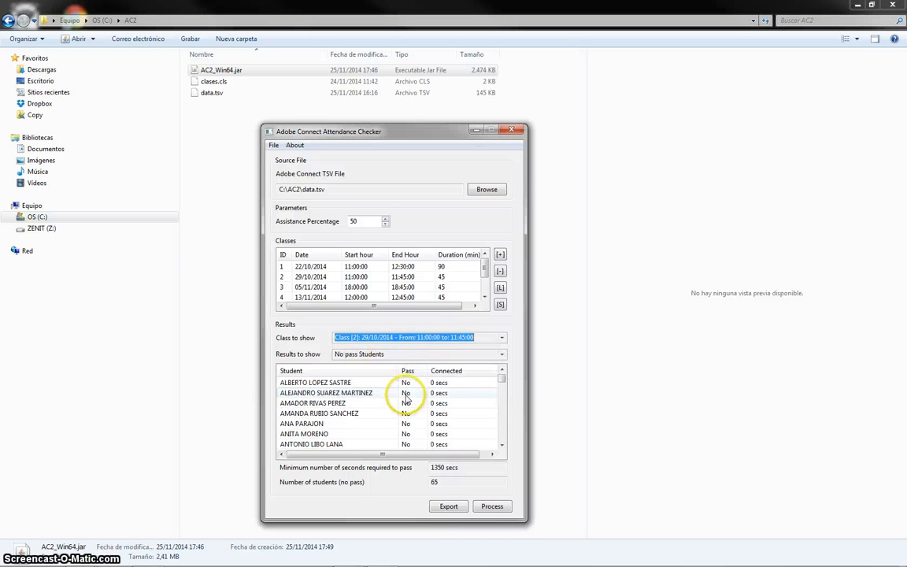
- Filter class 2 to Pass Students and examine the fourth listed student's connection registries, widening the start and end date columns
click(451, 355)
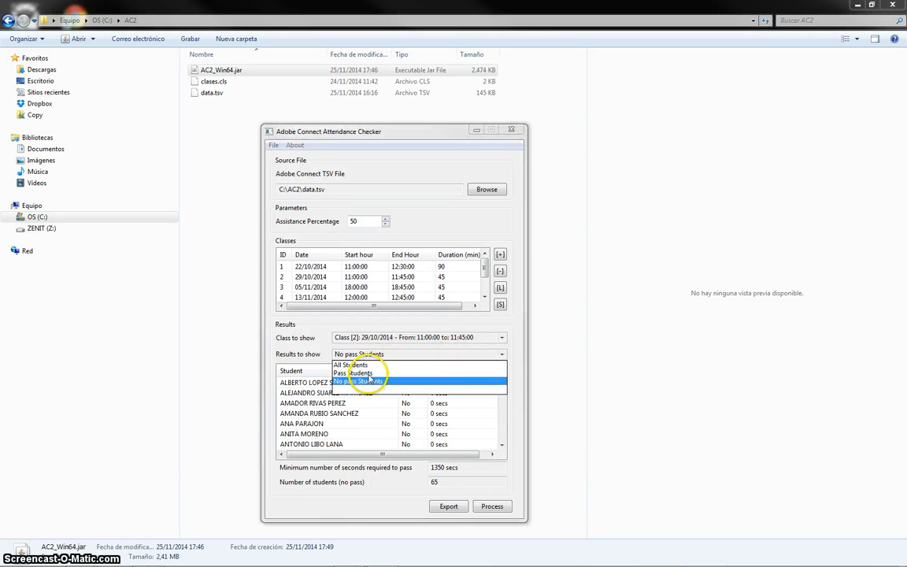
click(366, 374)
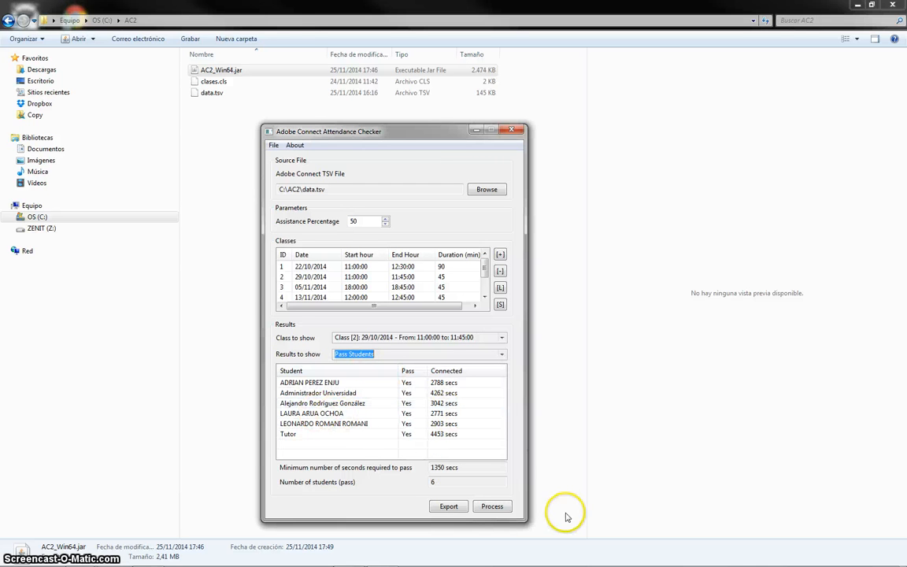
double_click(313, 414)
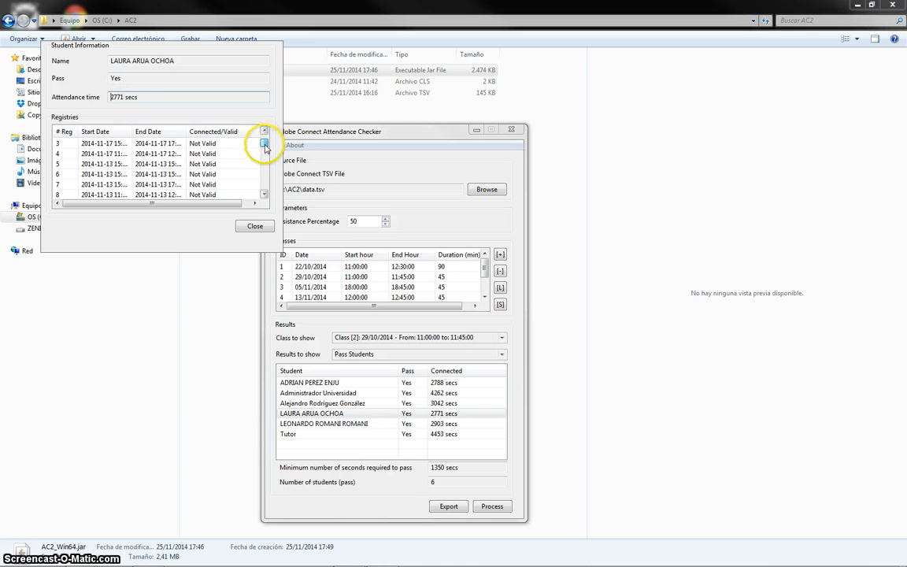
drag(265, 148, 271, 161)
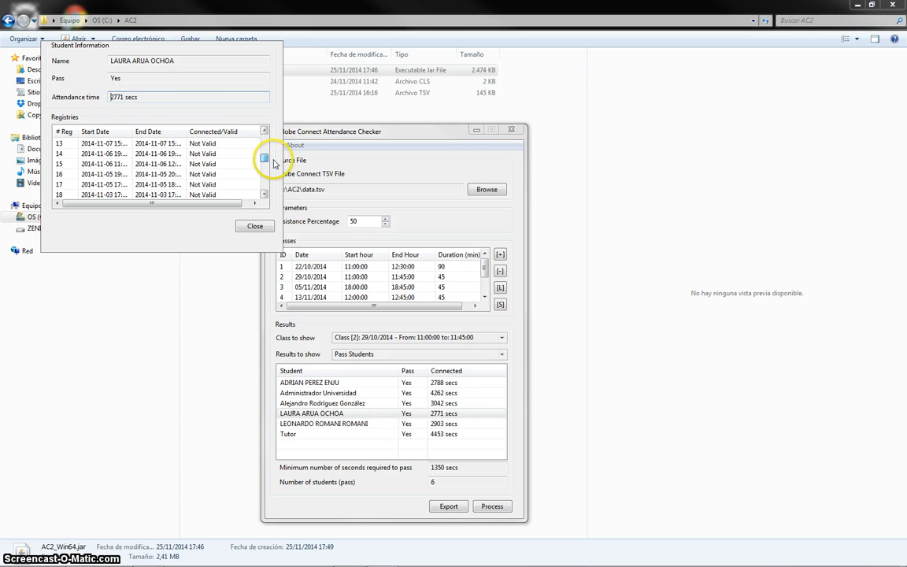
drag(132, 131, 145, 132)
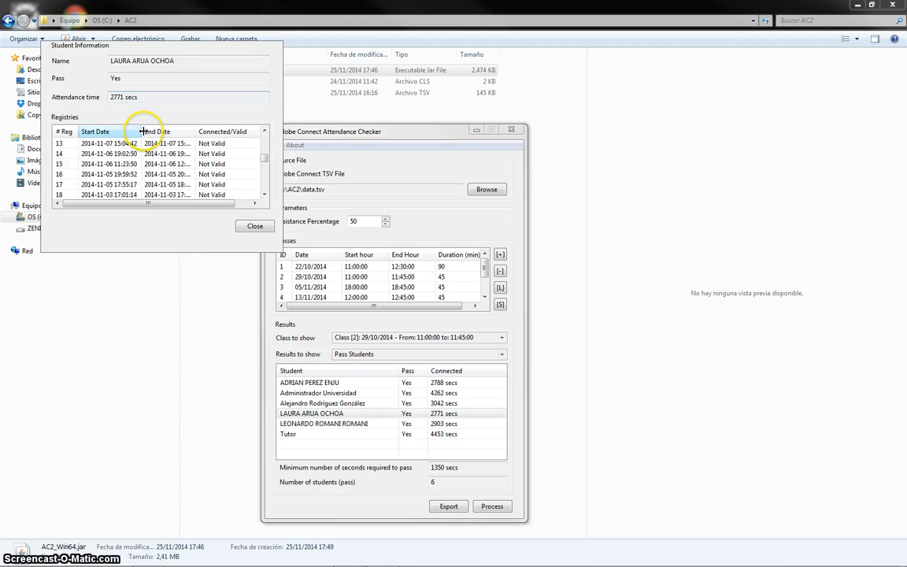
drag(263, 158, 266, 168)
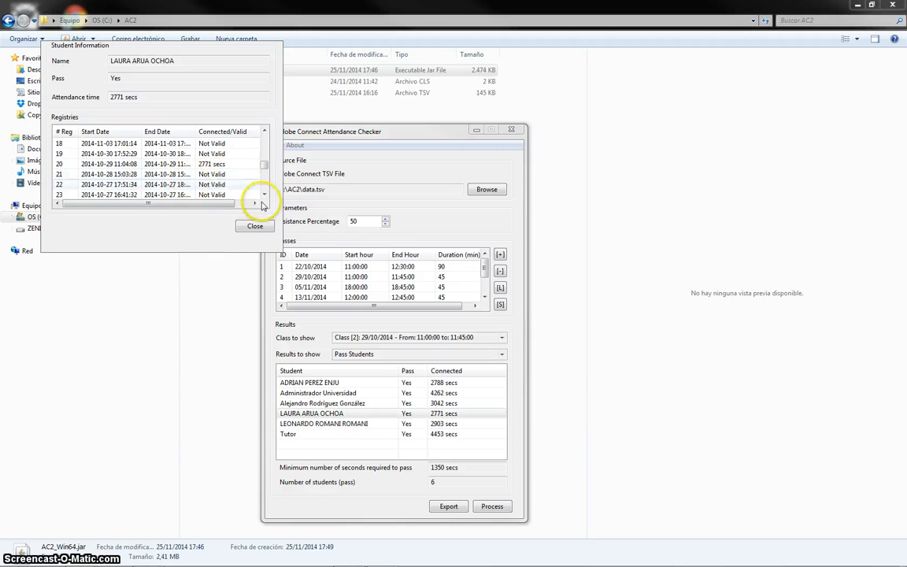
drag(141, 132, 152, 132)
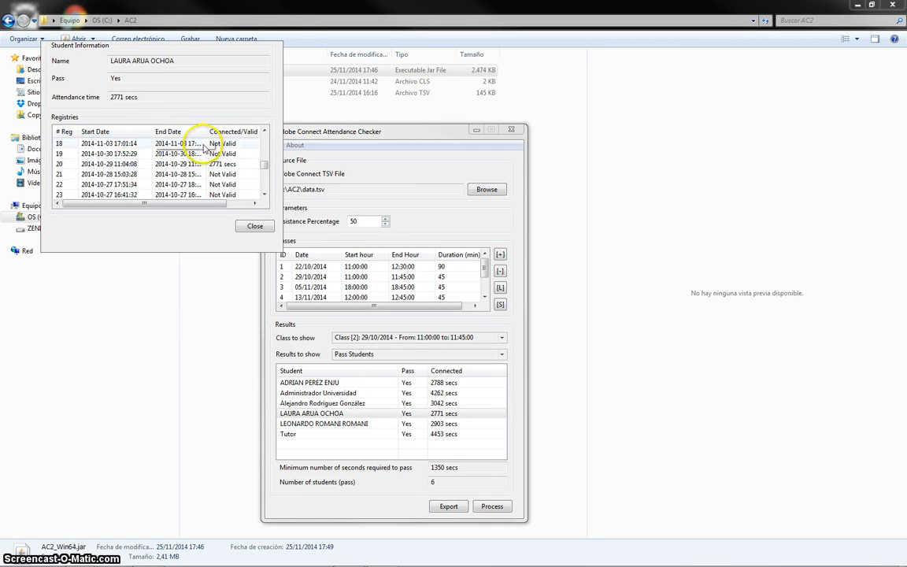
drag(207, 132, 228, 136)
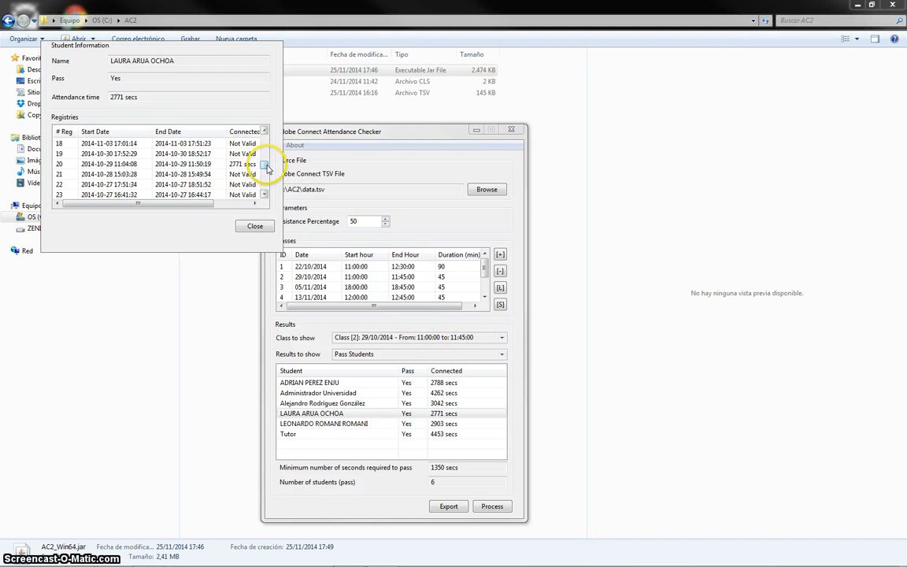
drag(267, 168, 267, 189)
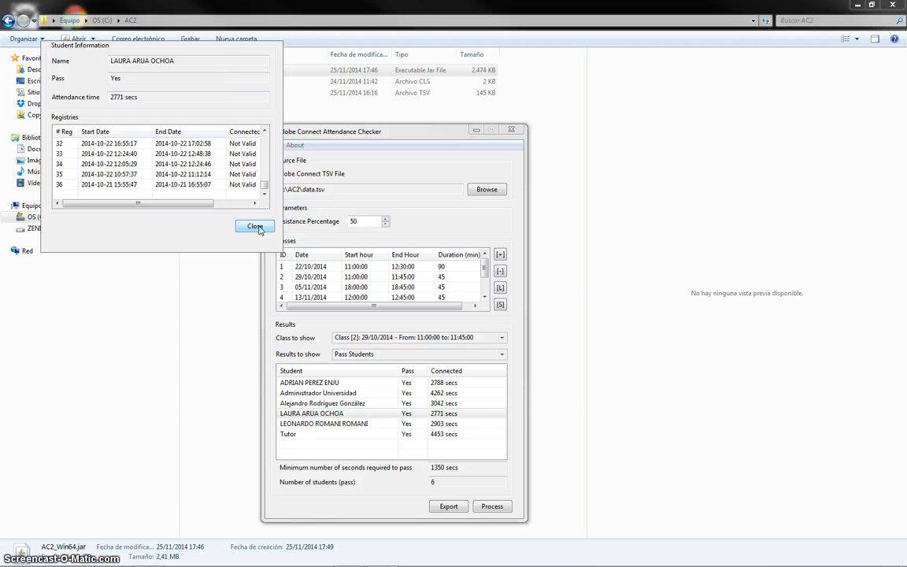
click(255, 227)
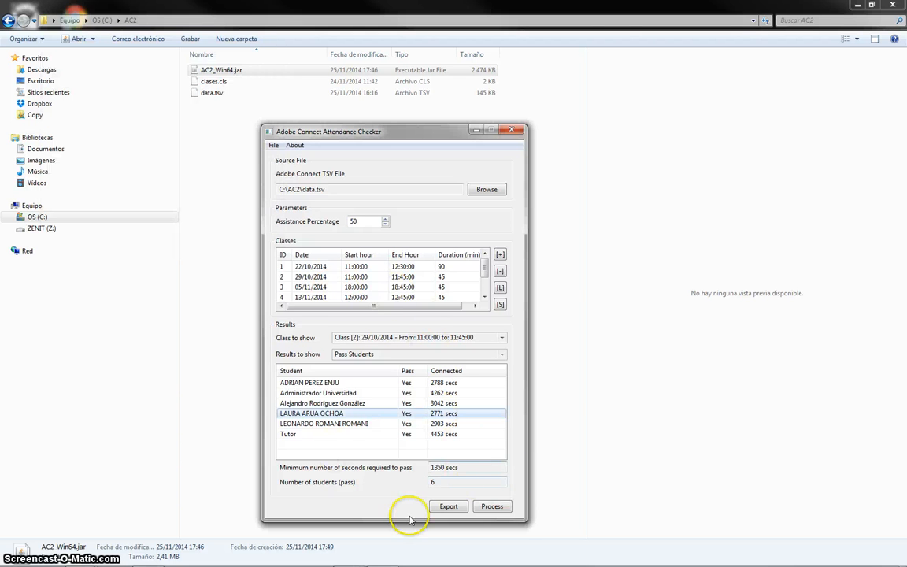
- Export the attendance results to the AC2 folder as an xls file named resultados
click(448, 507)
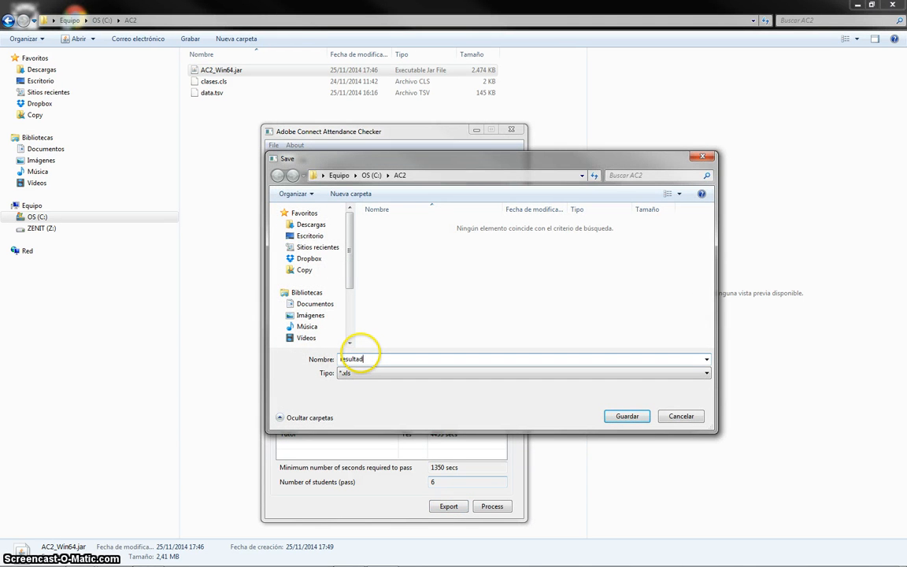
text(resultados)
key(Return)
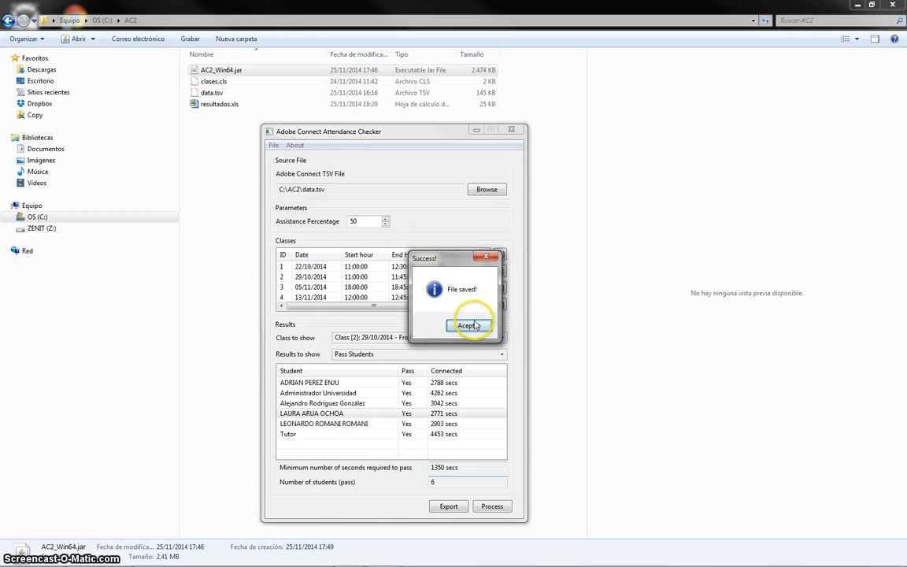
click(409, 381)
- Open the exported resultados.xls in Excel and widen the student column and the class date columns until their contents are readable
drag(298, 127, 352, 140)
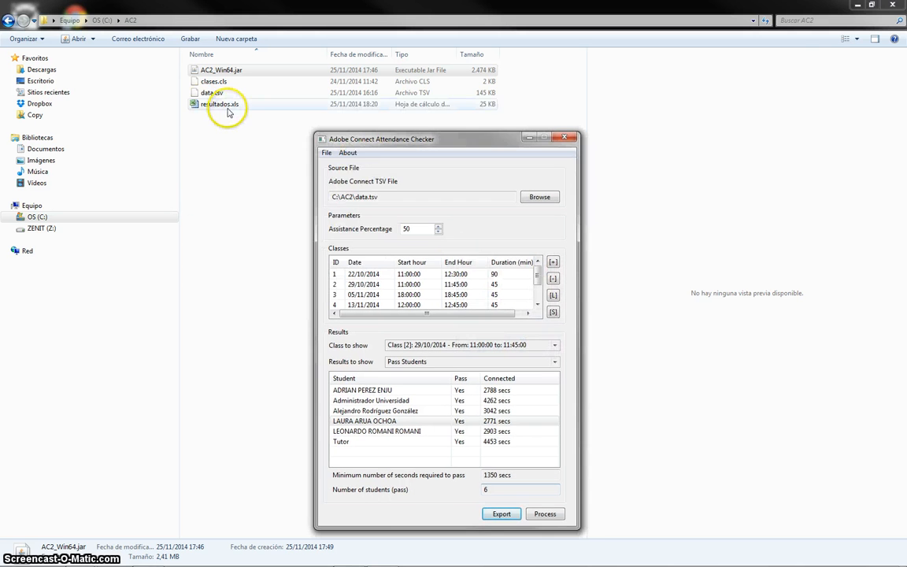
click(228, 111)
double_click(228, 111)
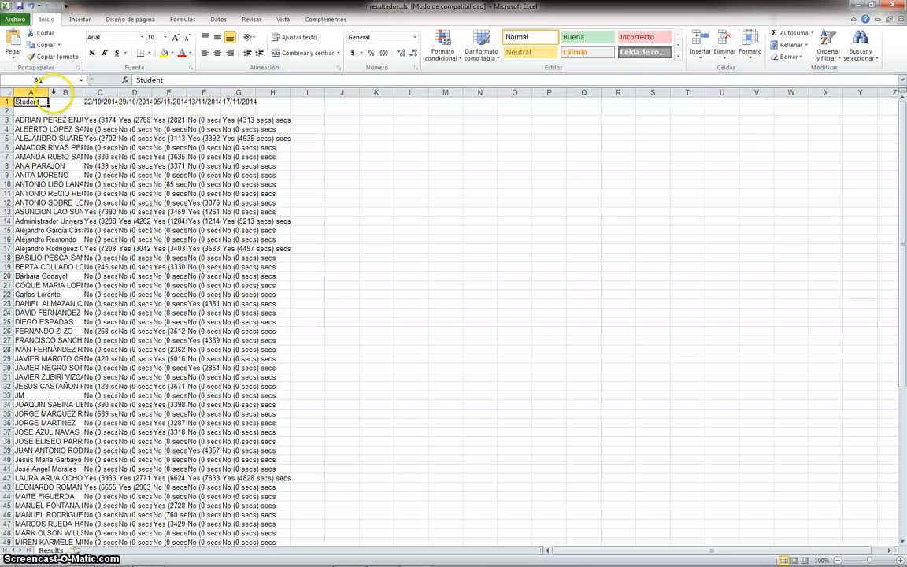
drag(49, 93, 152, 93)
drag(223, 92, 275, 92)
drag(347, 93, 344, 95)
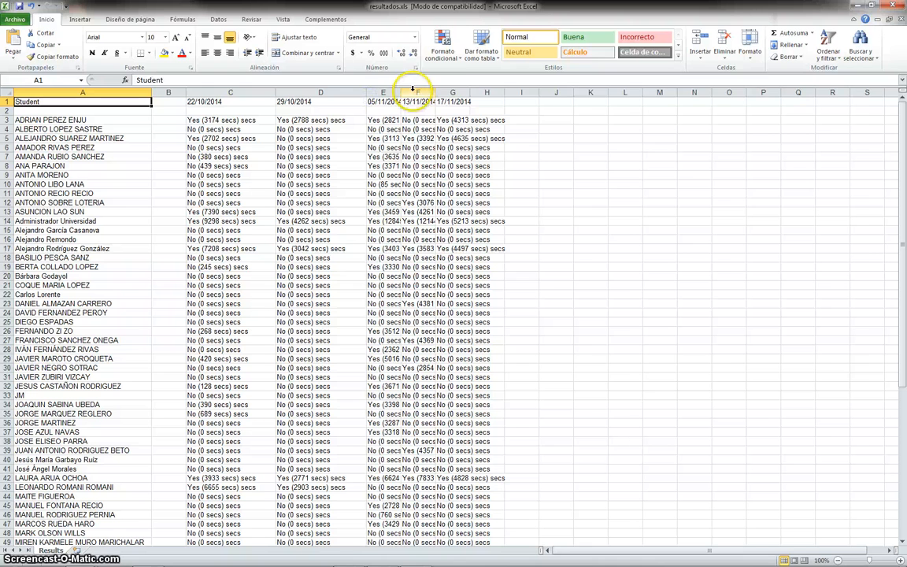
drag(401, 96, 653, 92)
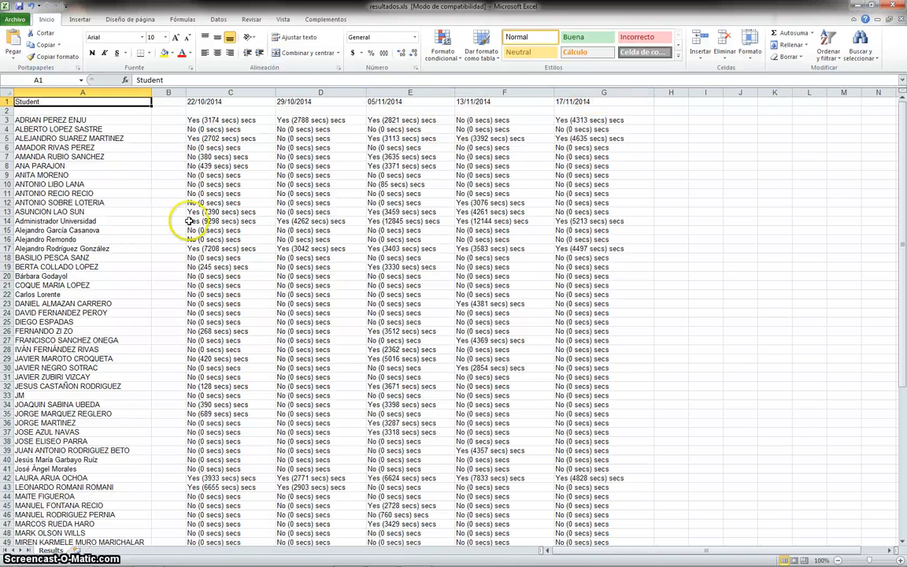
- Examine the attendance of the first listed student, in row 3, across the class dates from 22/10/2014 to 17/11/2014
click(355, 237)
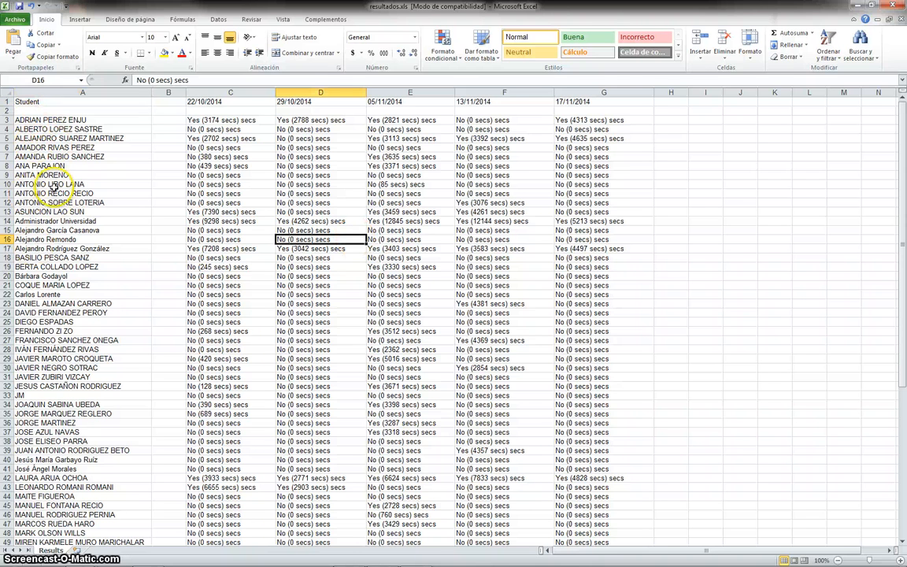
click(34, 121)
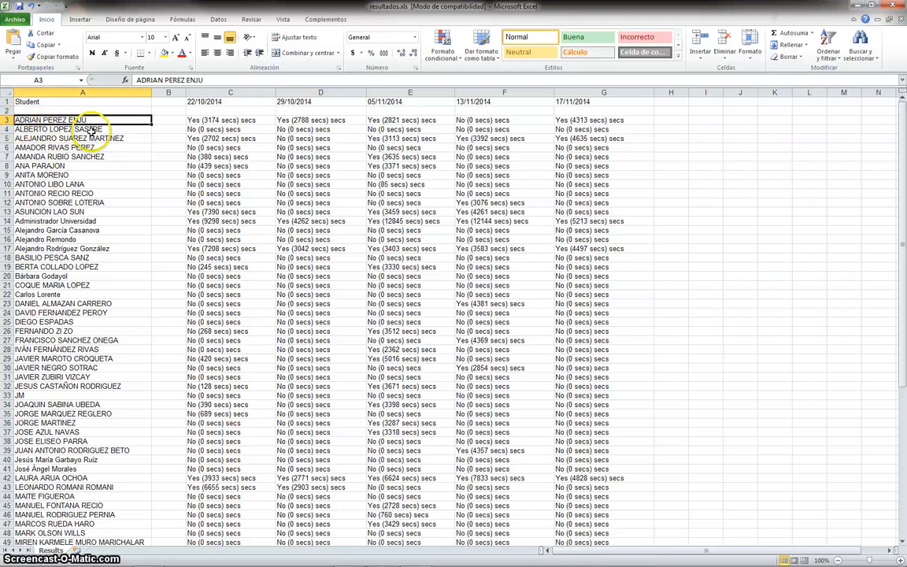
drag(370, 120, 293, 120)
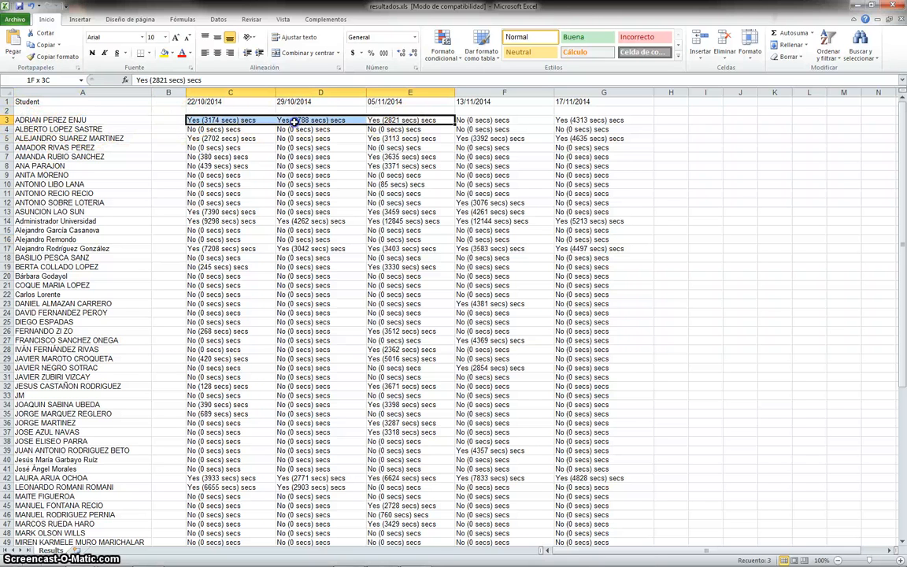
click(633, 122)
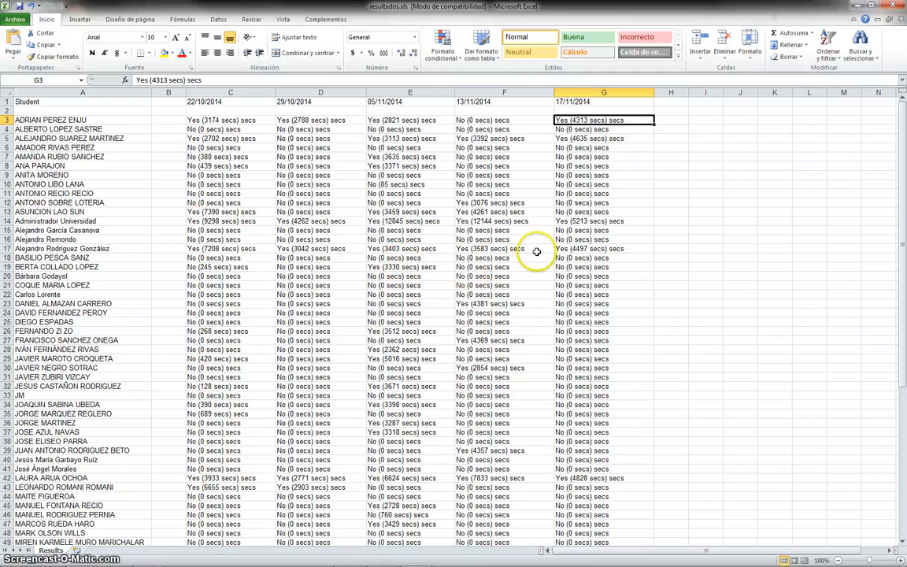
- Examine the attendance of the student in row 19 for 22/10/2014 and 05/11/2014, and look through the remaining rows
click(73, 268)
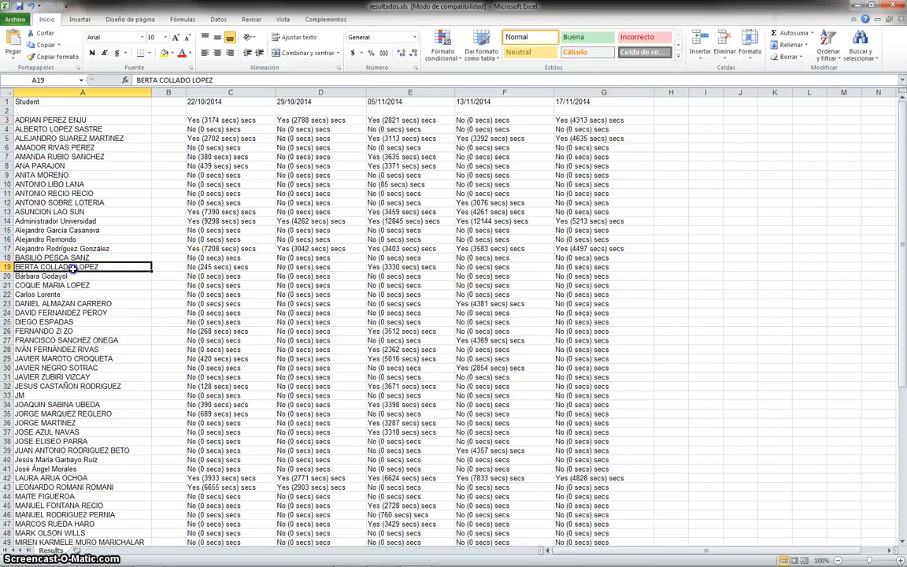
click(224, 267)
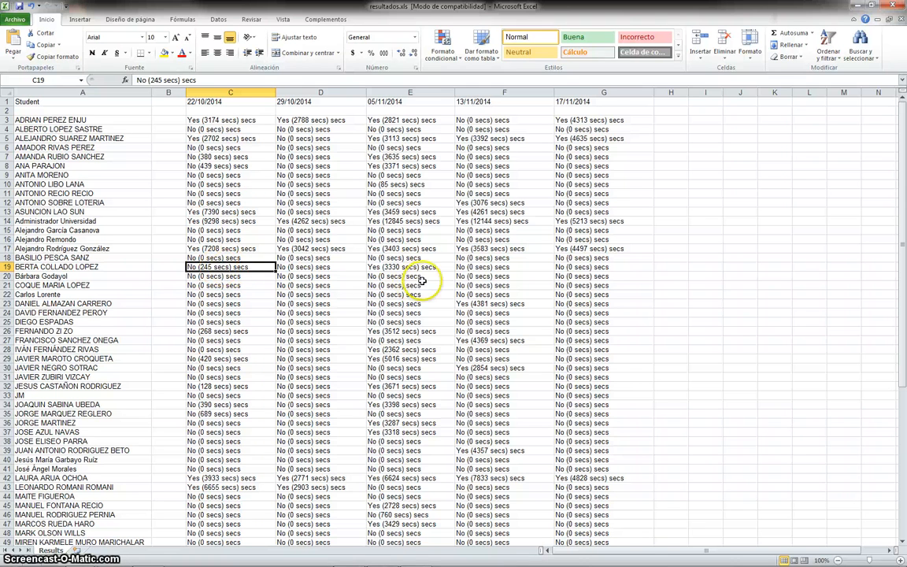
click(392, 267)
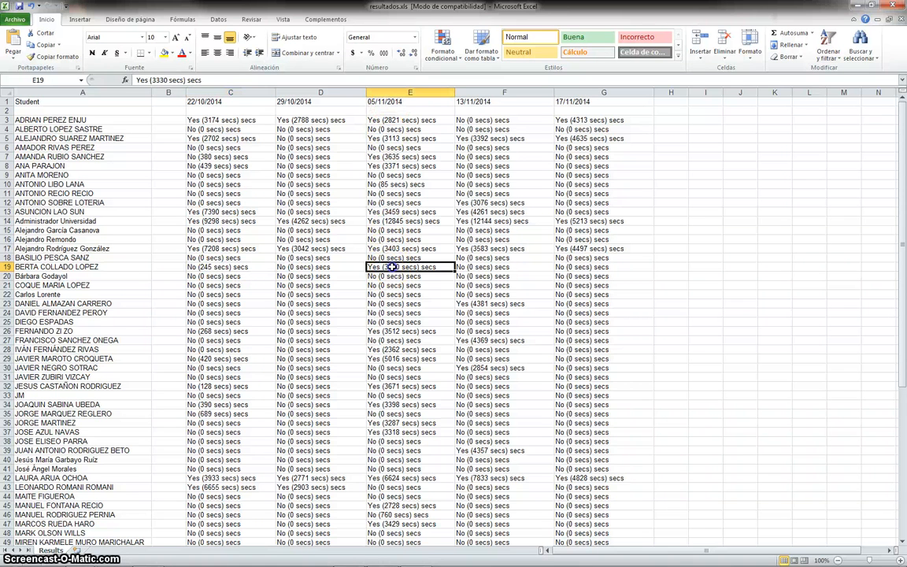
scroll(352, 252, down, 6)
scroll(189, 323, up, 6)
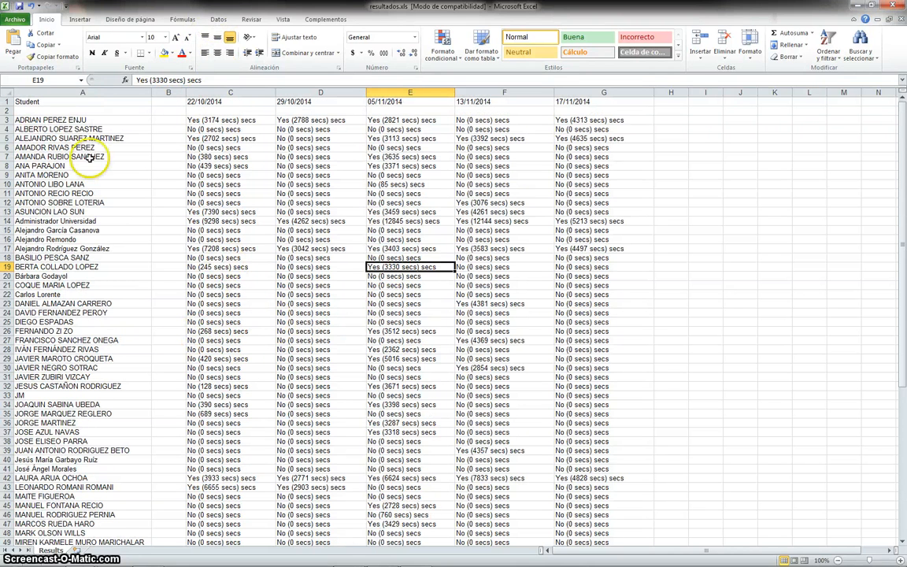
click(63, 268)
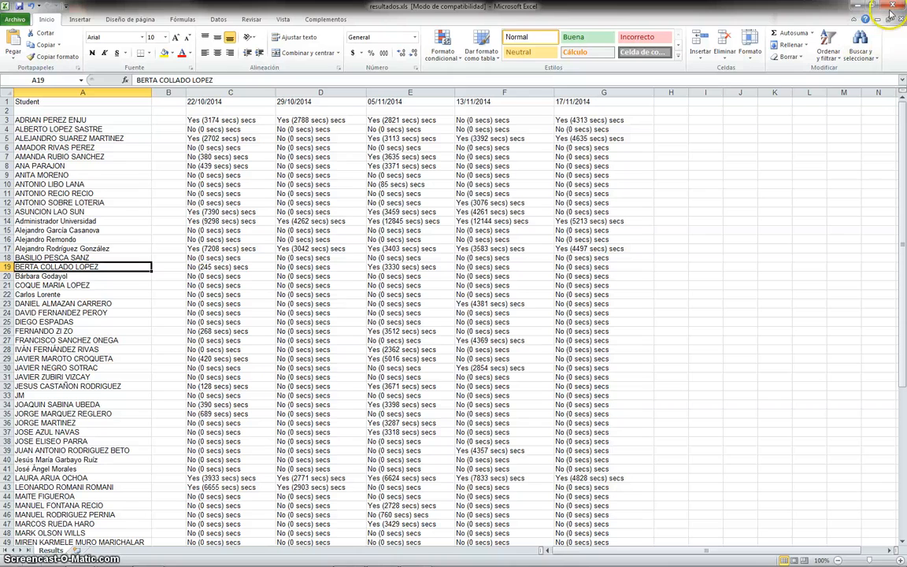
- Close resultados.xls without saving the changes and return to the Adobe Connect Attendance Checker, moving its window slightly
click(893, 7)
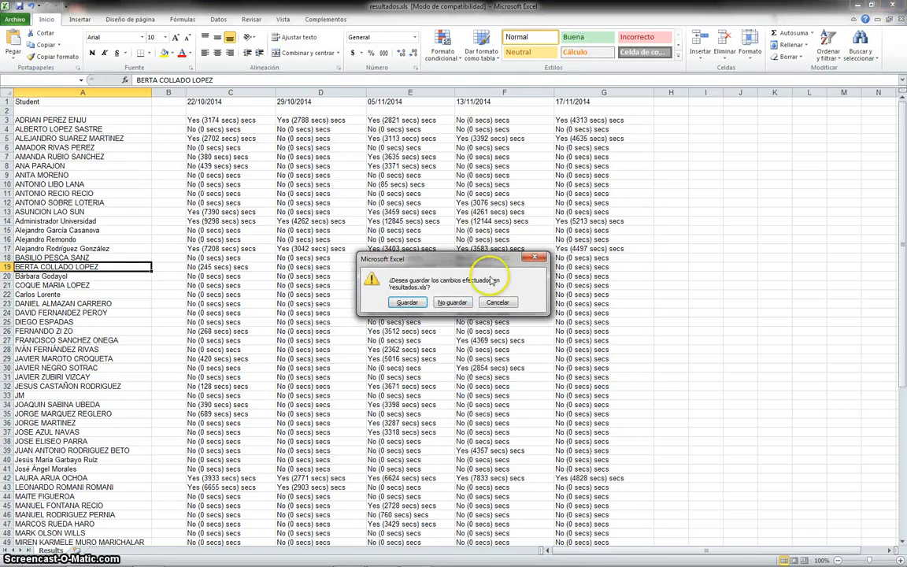
click(449, 302)
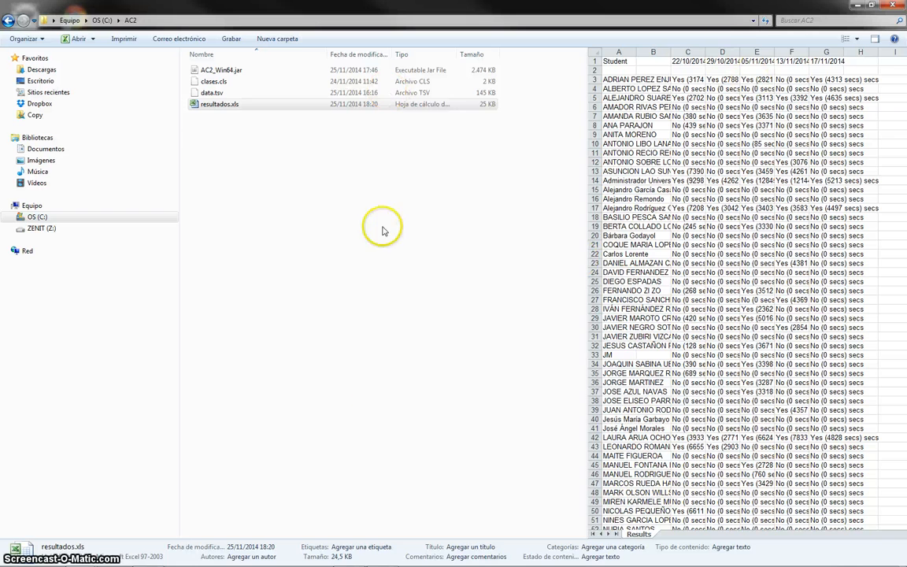
click(380, 228)
click(384, 556)
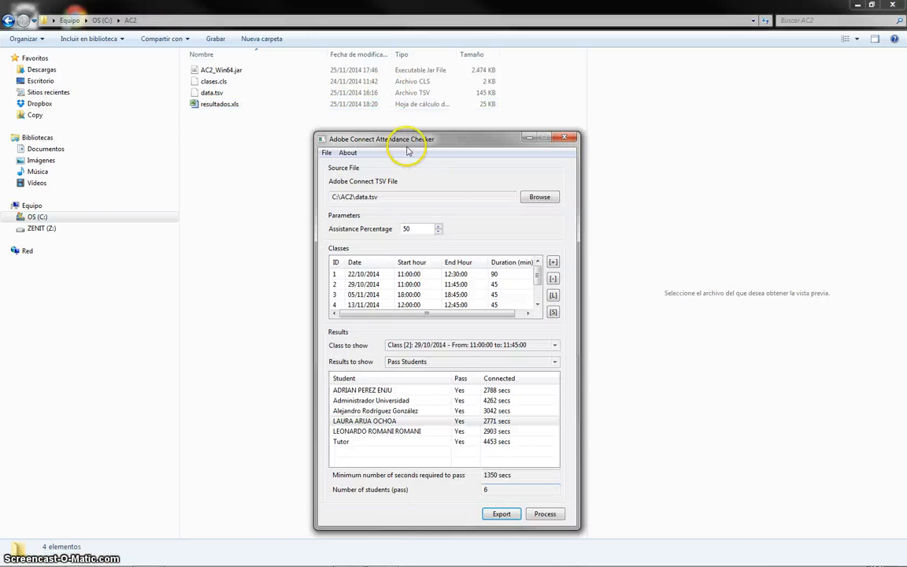
drag(404, 146, 370, 117)
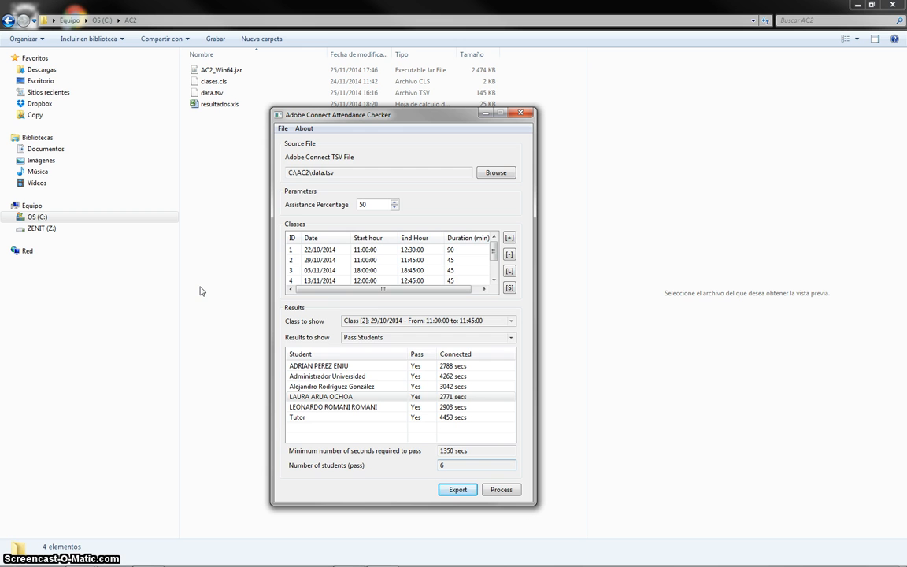
mouse_move(493, 253)
mouse_down()
mouse_move(494, 276)
mouse_move(491, 234)
mouse_up()
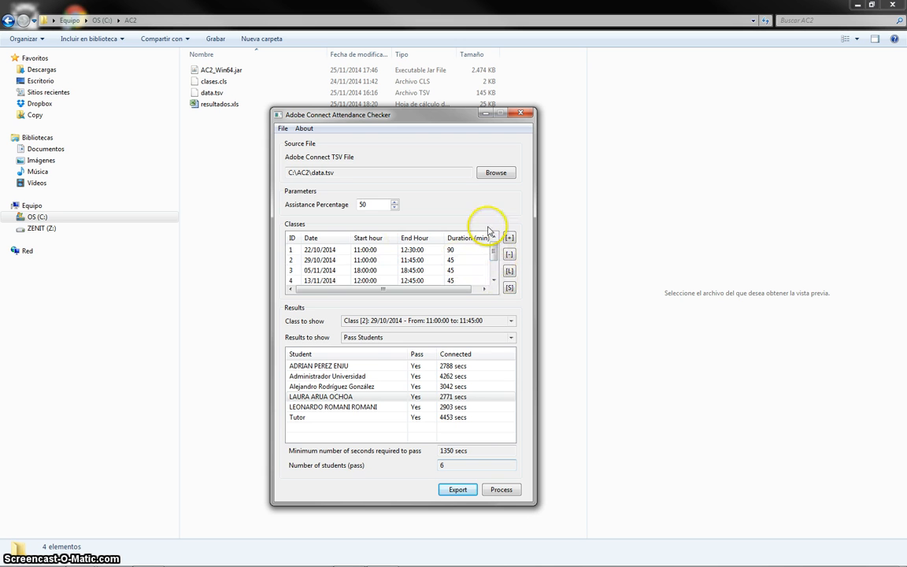